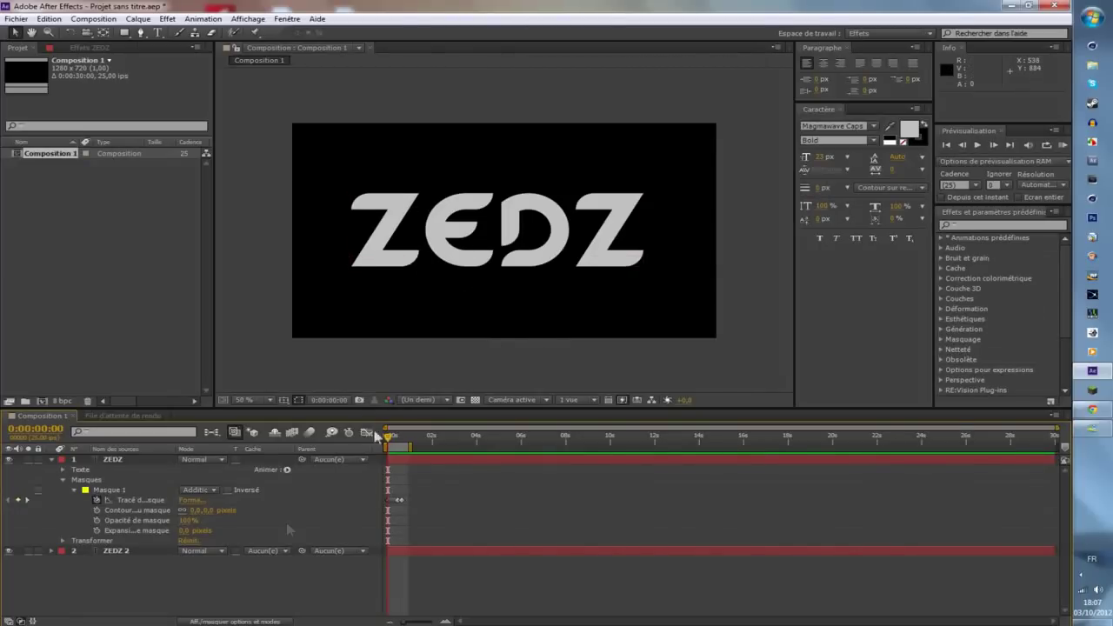
- Preview the ZEDZ colour-fill animation and scrub to the frame where the blue wave partly covers the letters
key("space")
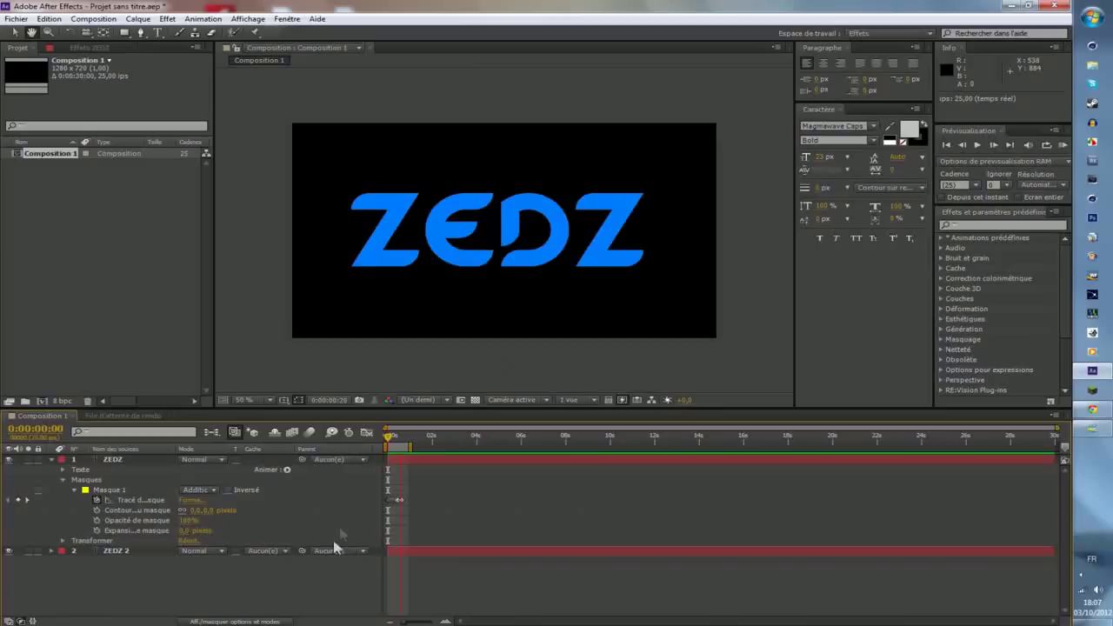
left_click(392, 439)
mouse_move(391, 439)
left_mouse_down()
mouse_move(407, 439)
mouse_move(394, 439)
left_mouse_up()
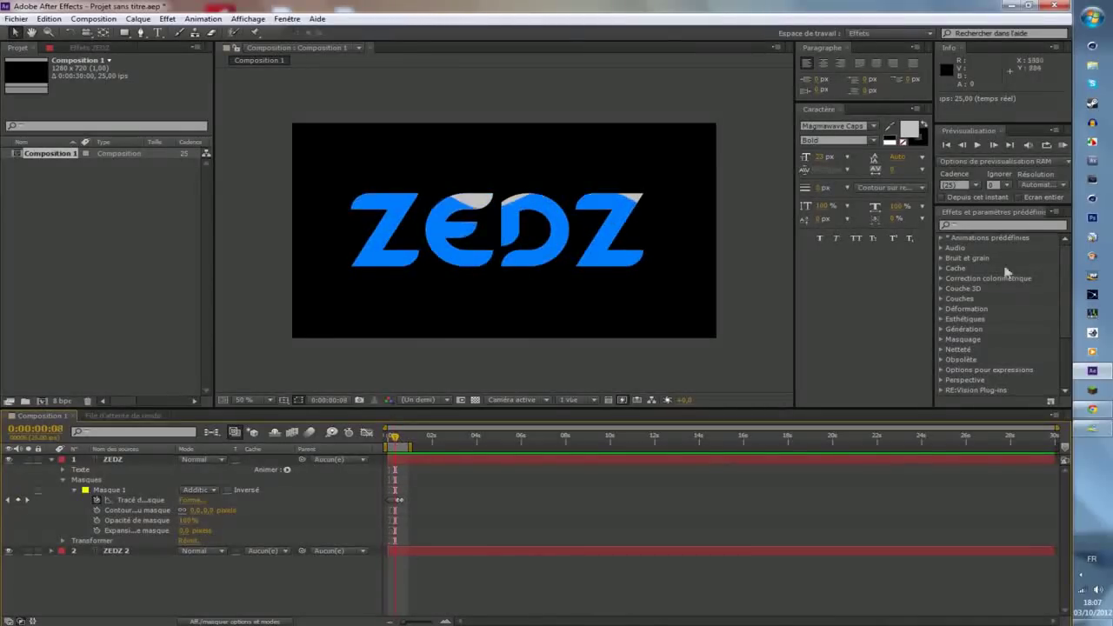
- Switch to the Chrome browser, search YouTube for "waveteam" and open the video "Intro pour WAVE TEAM"
left_click(1092, 409)
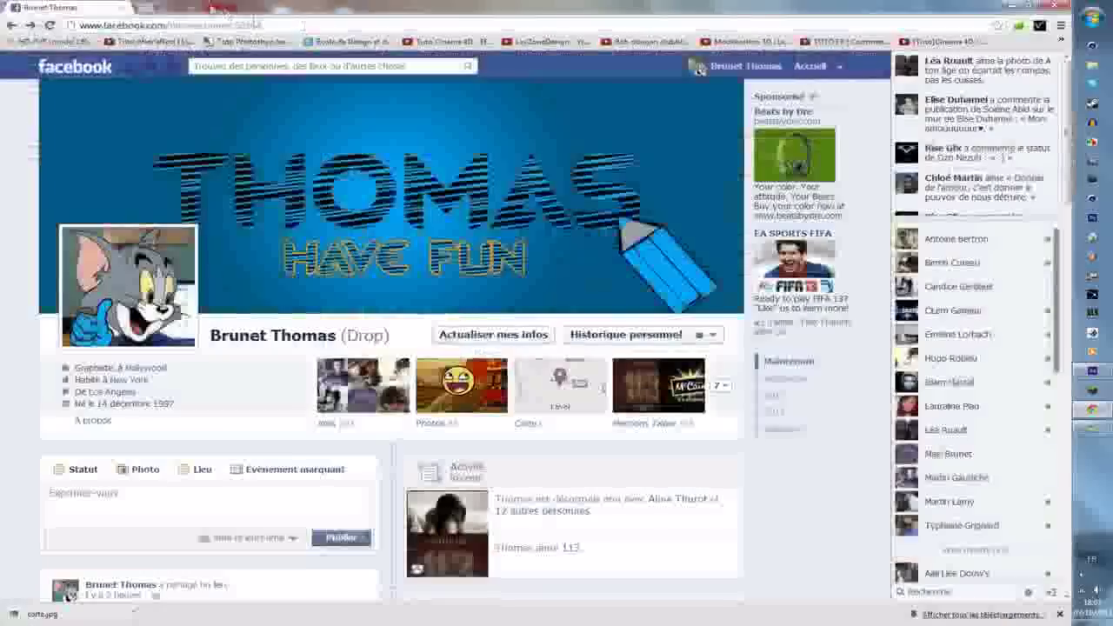
left_click(143, 8)
left_click(374, 247)
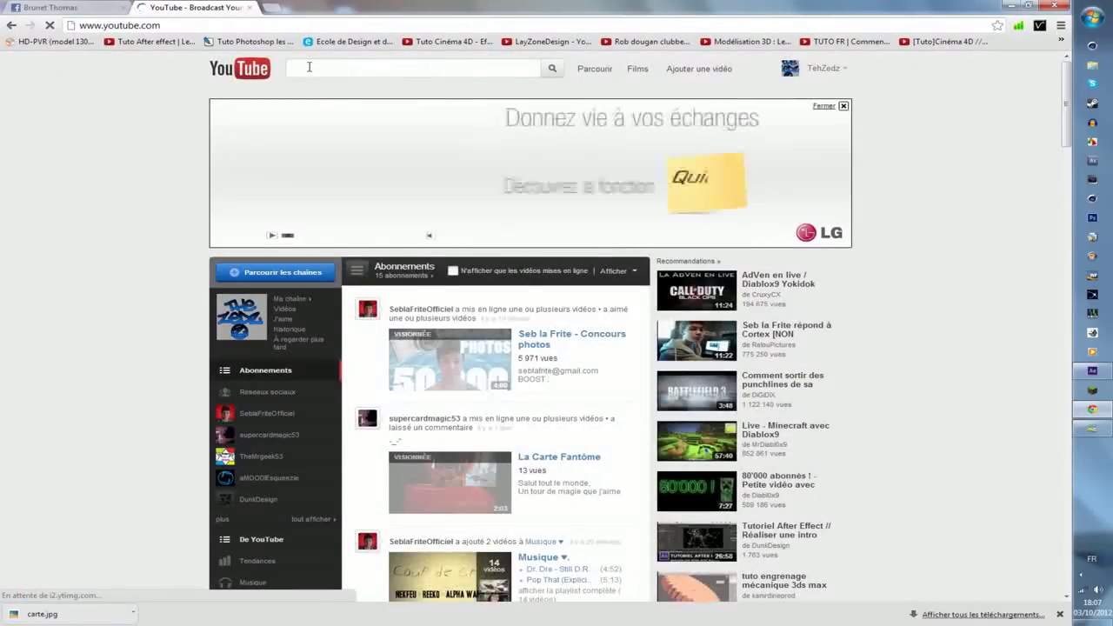
type("wave")
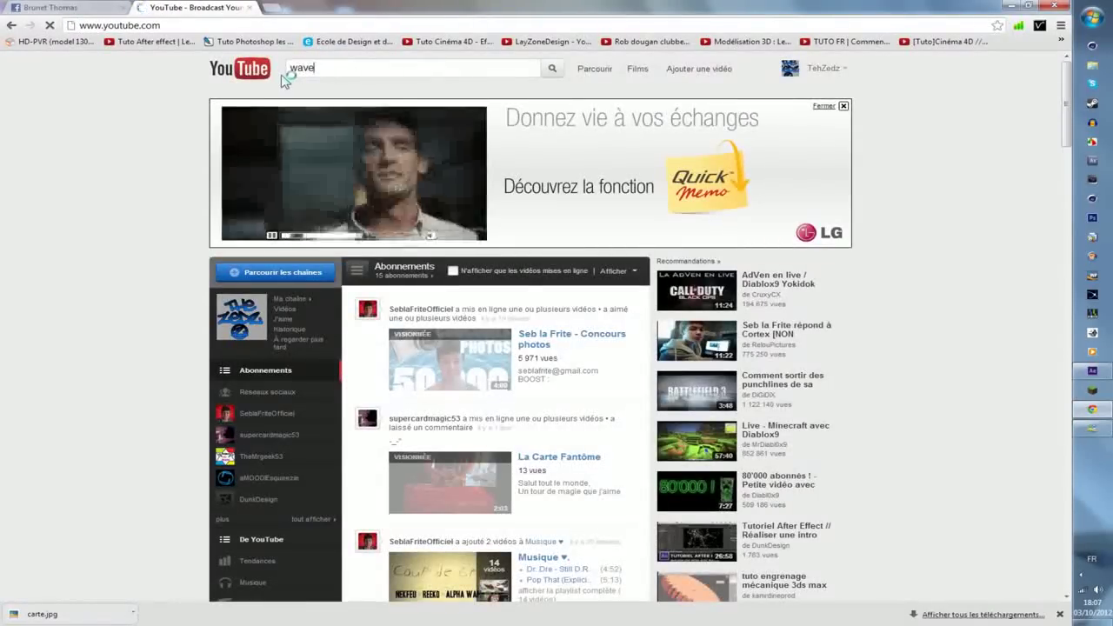
type("lteam")
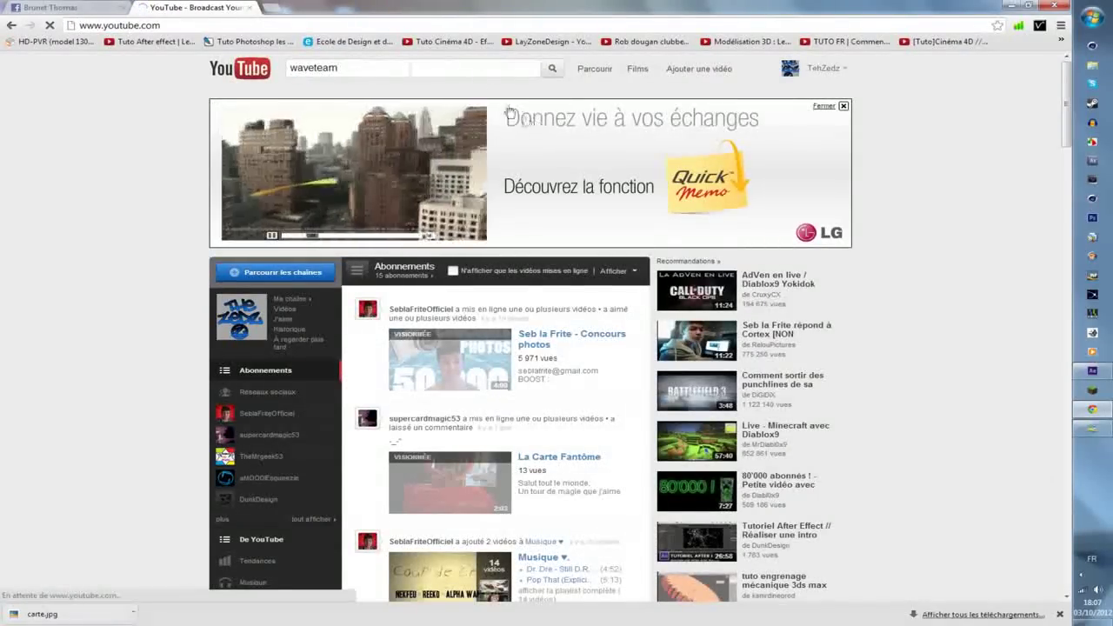
key("Return")
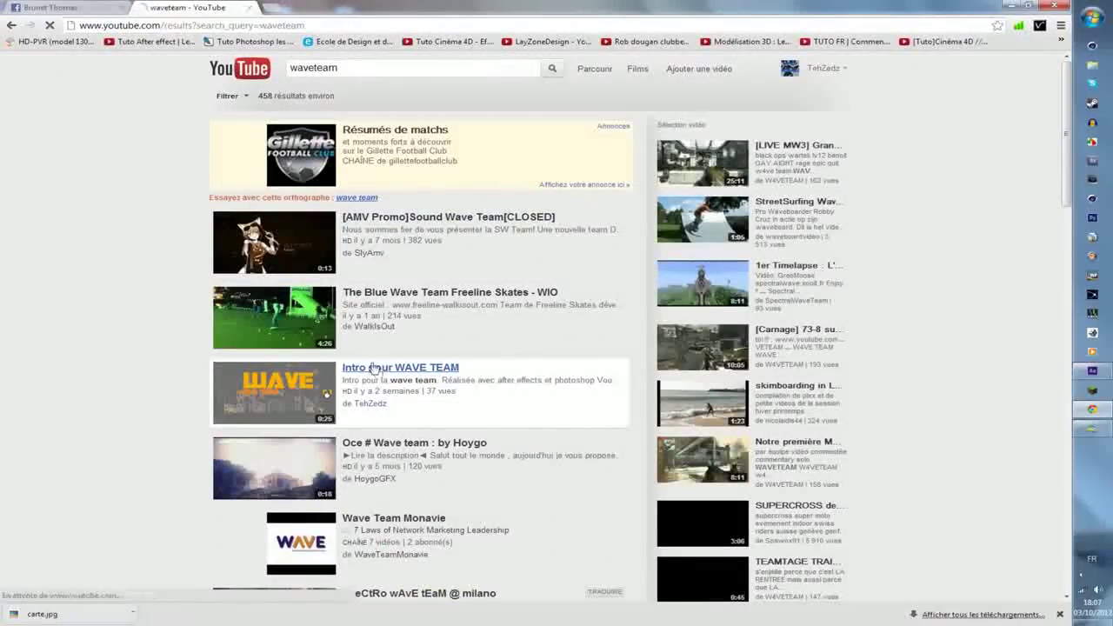
left_click(375, 368)
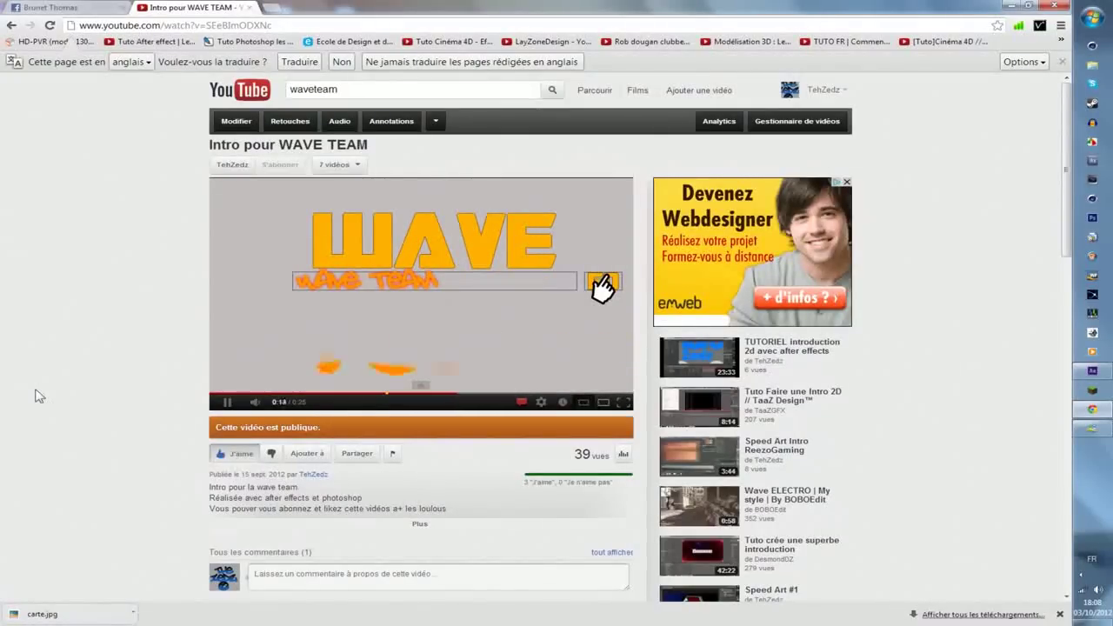
- Replay the part of the intro around 0:14 where the FUN text fills up, and pause it
left_click(460, 357)
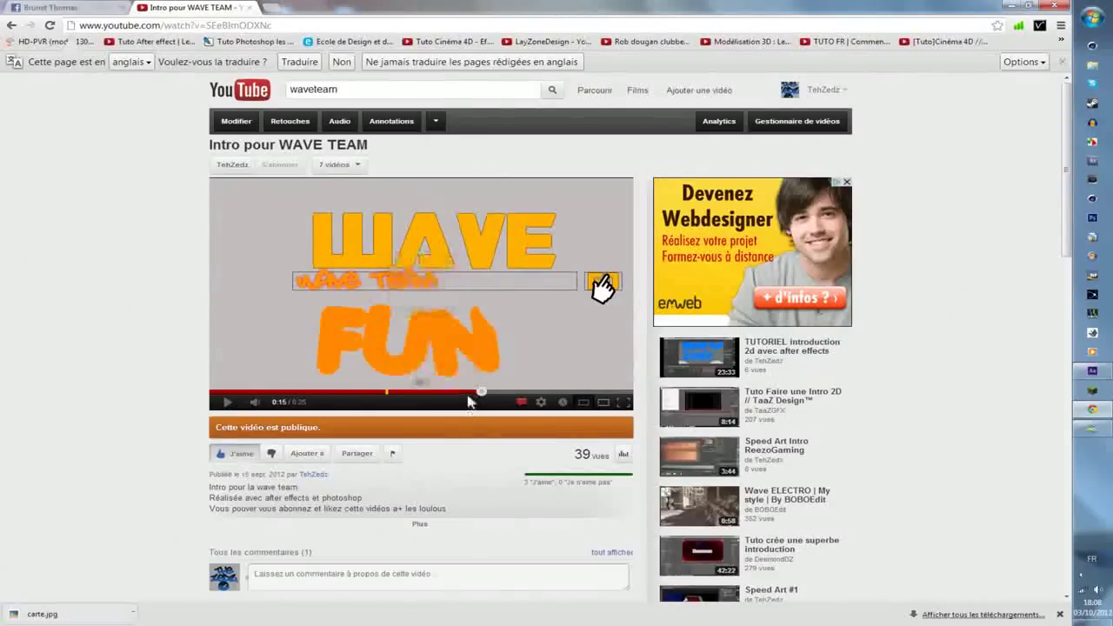
left_click(462, 392)
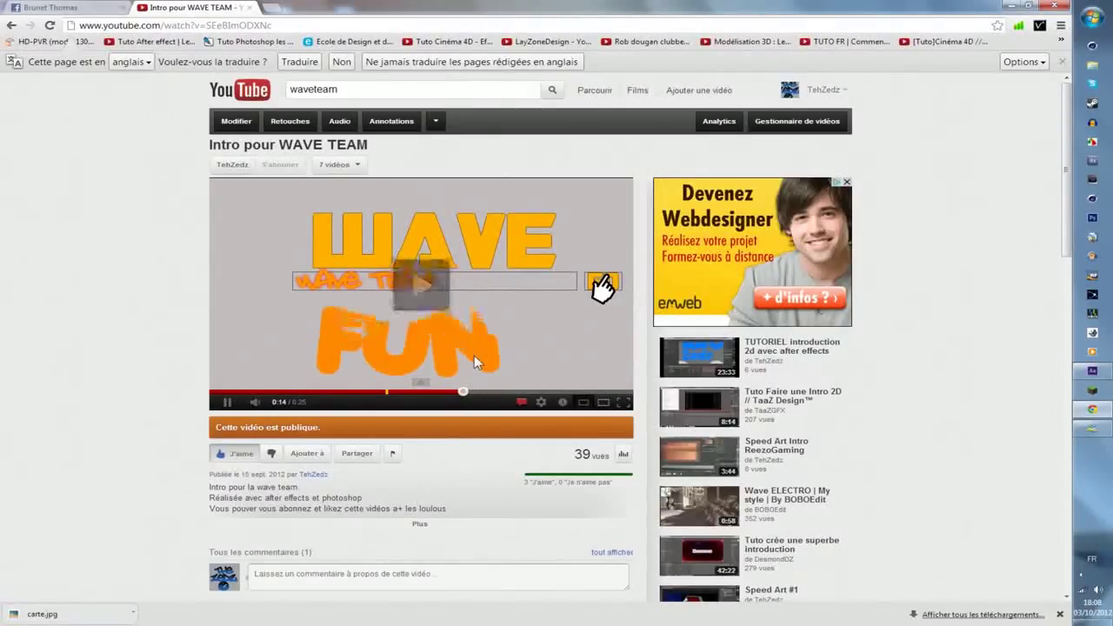
left_click_drag(456, 393, 445, 393)
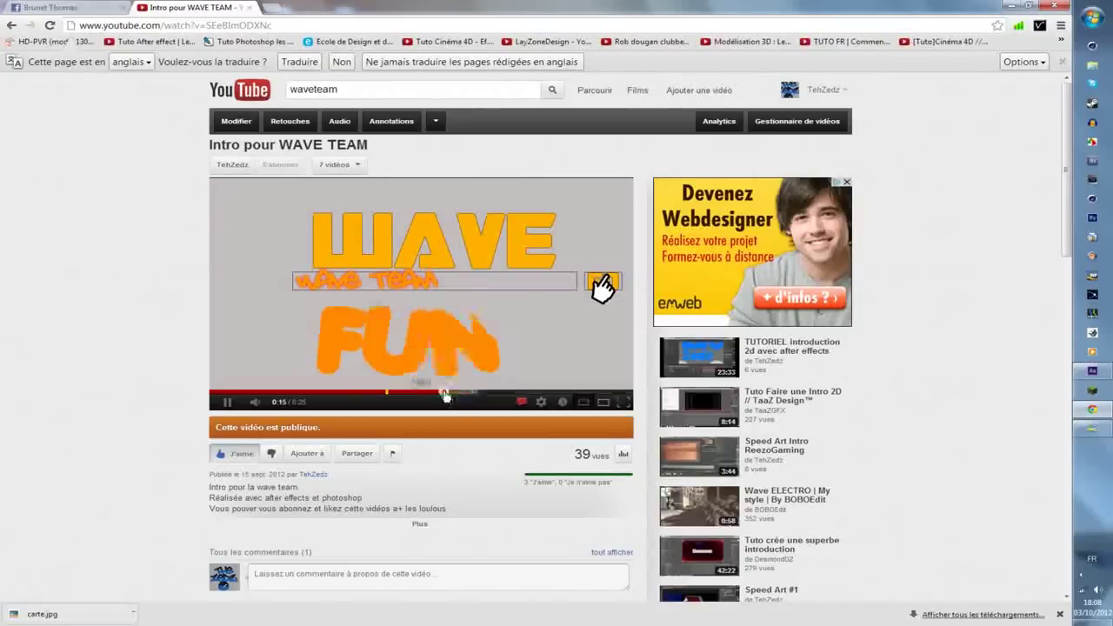
left_click(445, 311)
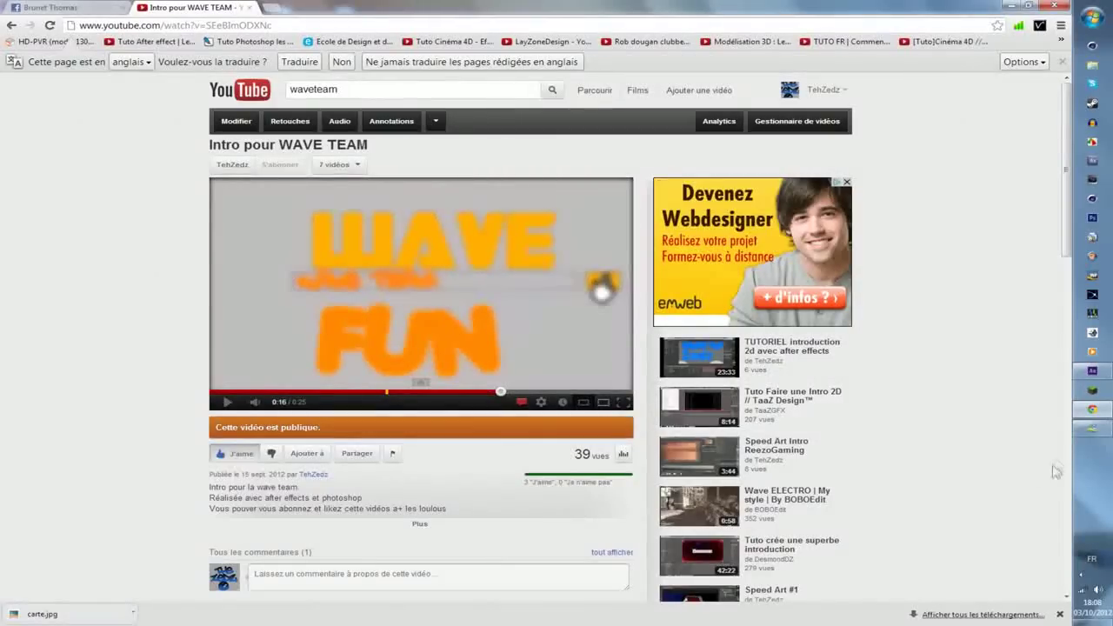
- Close the video, switch back to After Effects and return the playhead to the start of Composition 1
left_click(250, 8)
left_click(1011, 5)
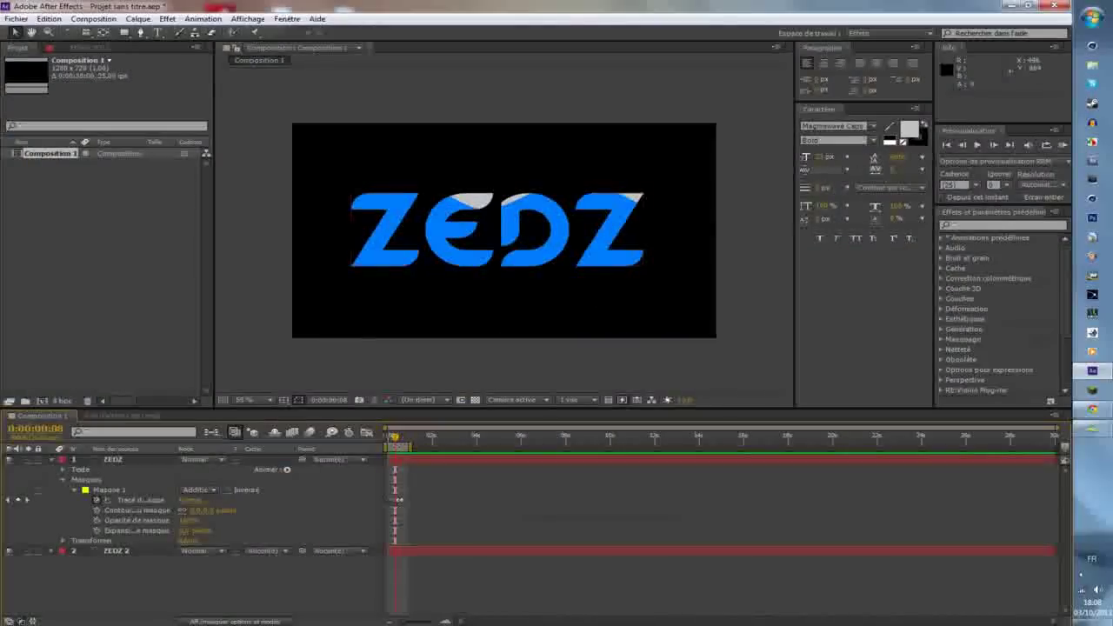
left_click_drag(396, 439, 372, 447)
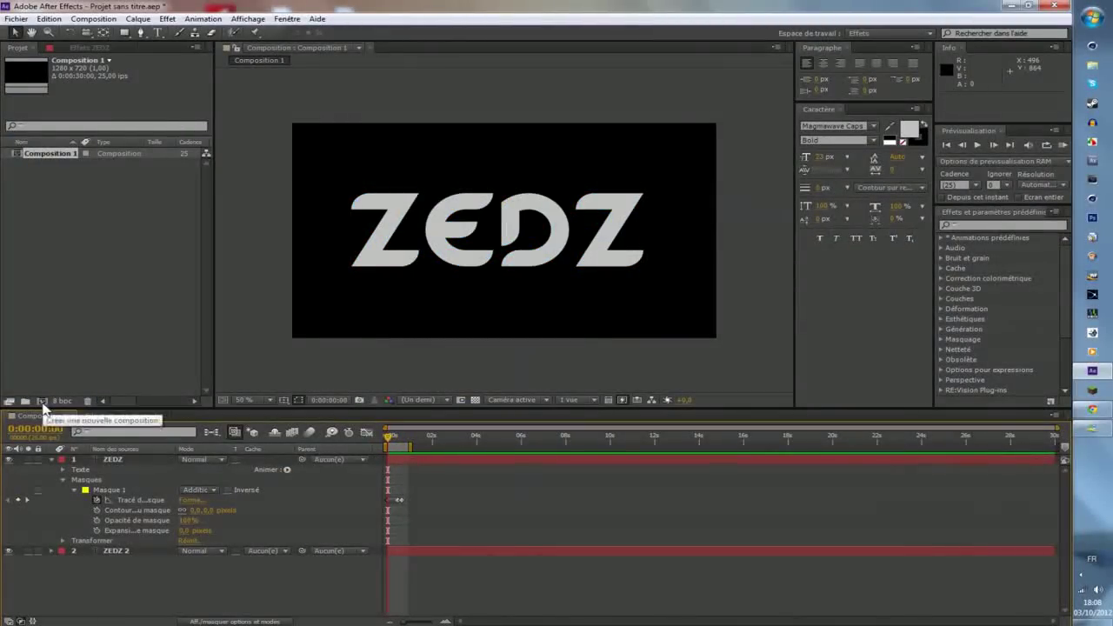
- Create a new composition named "Tuto vague", keeping the HDV/HDTV 720 25 preset, 25 frames per second and the 30-second duration
left_click(93, 19)
left_click(113, 33)
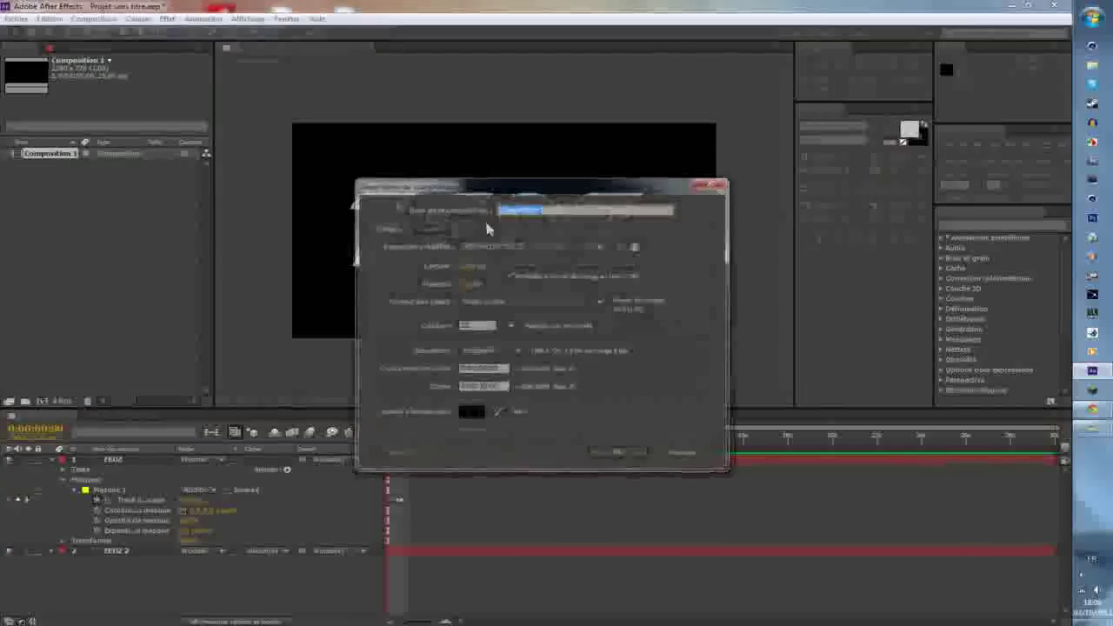
type("Tuto vague")
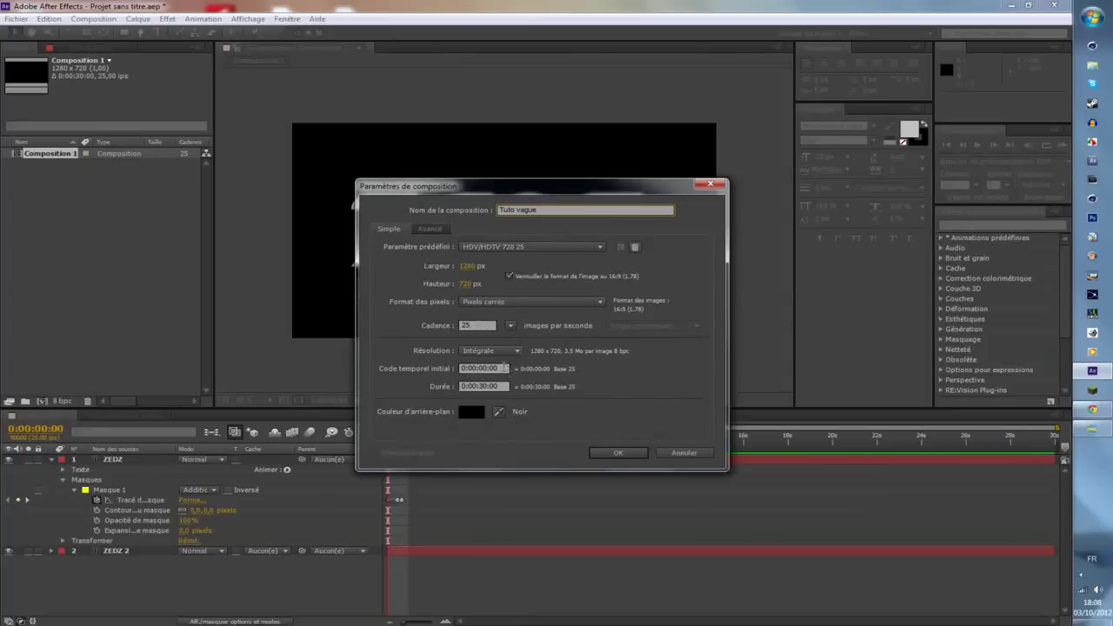
left_click(510, 327)
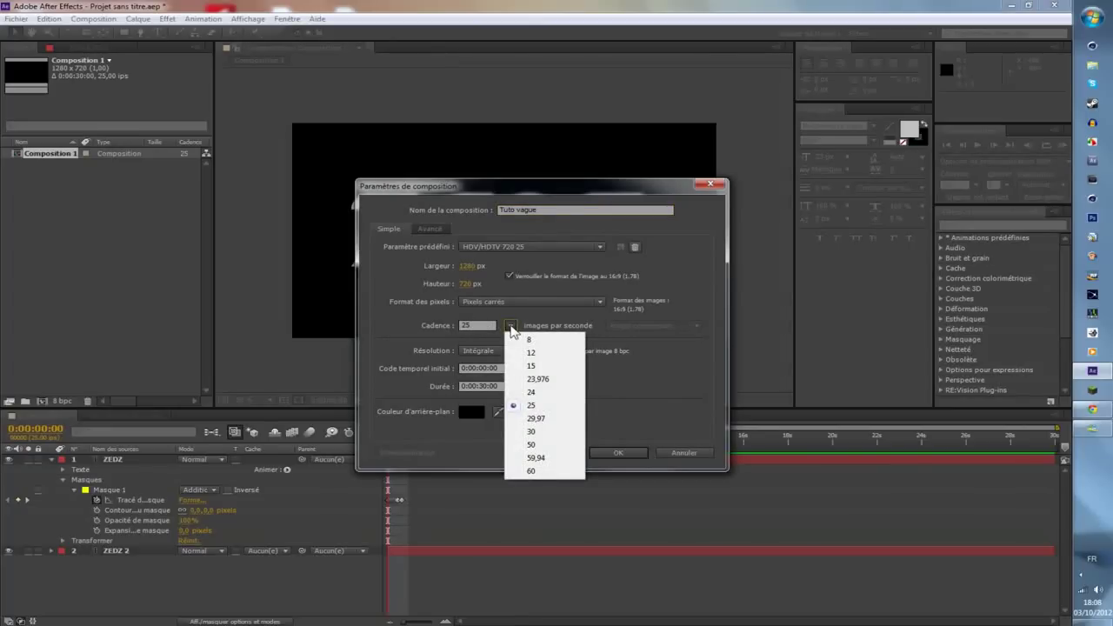
left_click(511, 328)
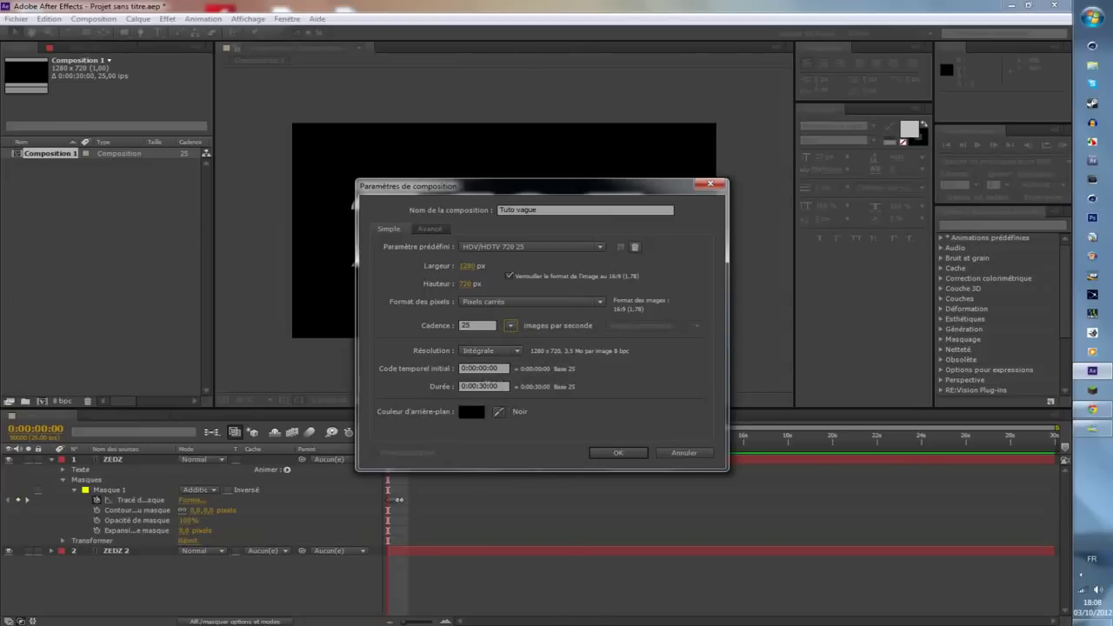
left_click(614, 454)
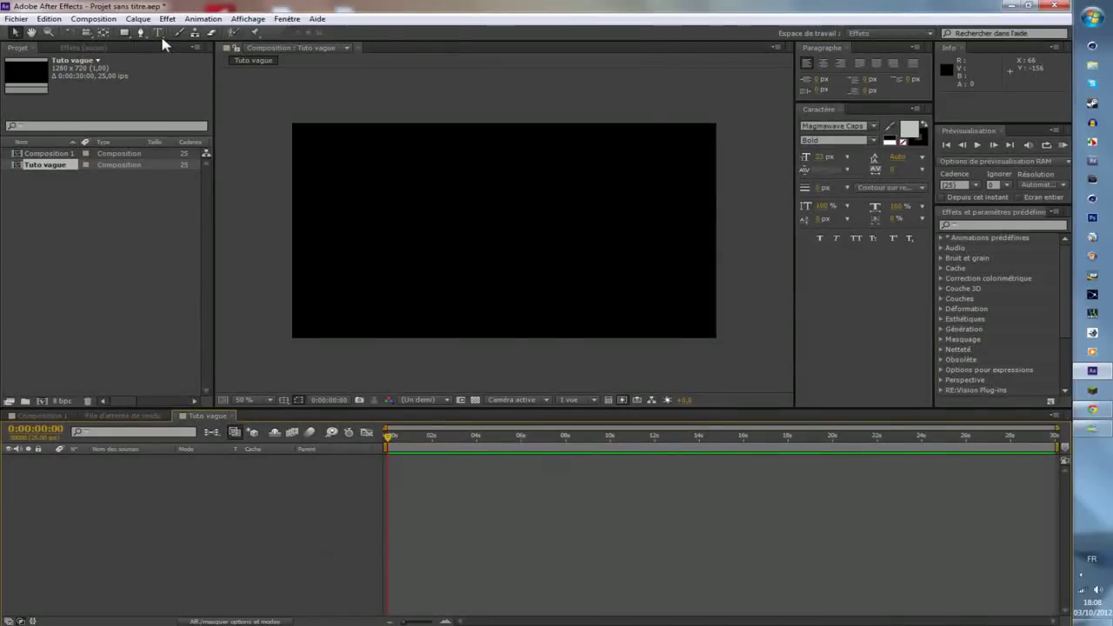
- Add a text layer reading "tuto" in the composition with the Text tool and return to the Selection tool
left_click(159, 32)
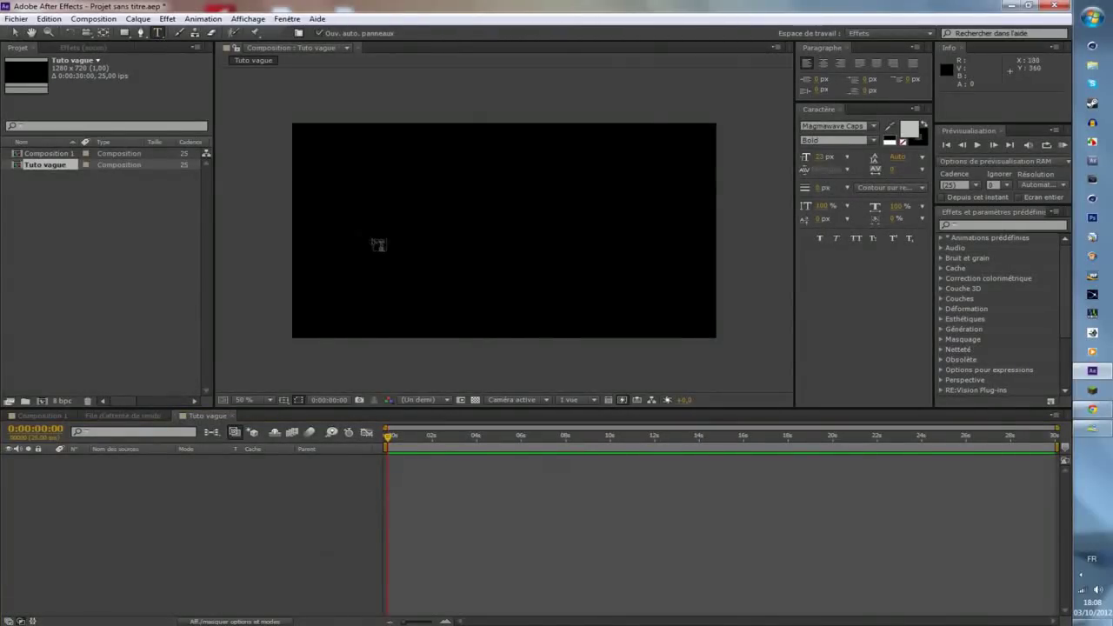
left_click(388, 229)
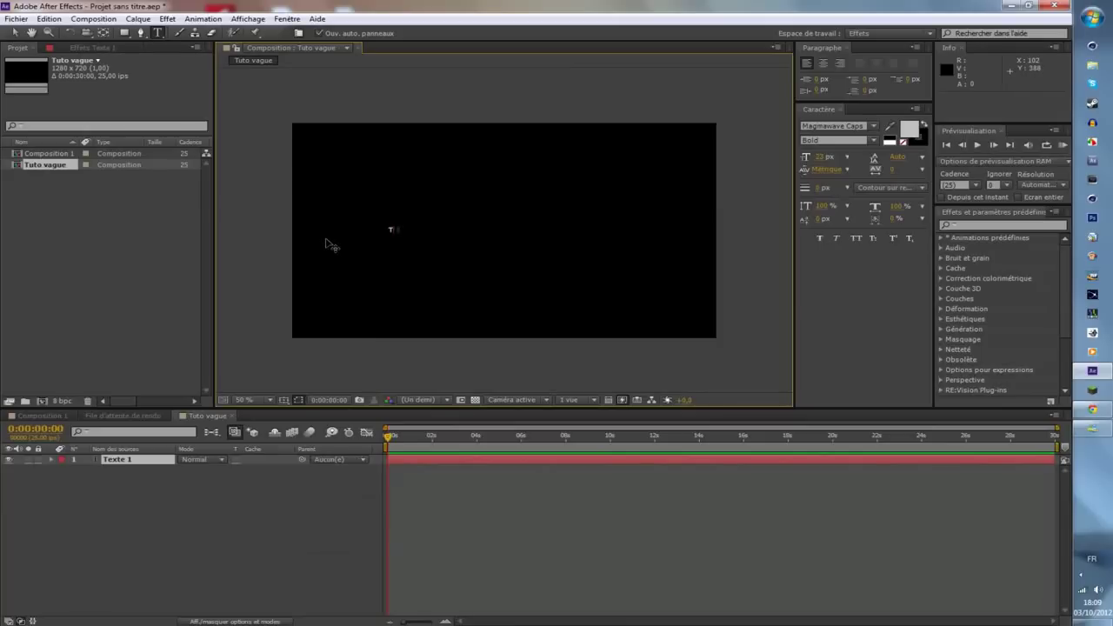
key("Escape")
left_click(414, 235)
left_click_drag(346, 237, 354, 235)
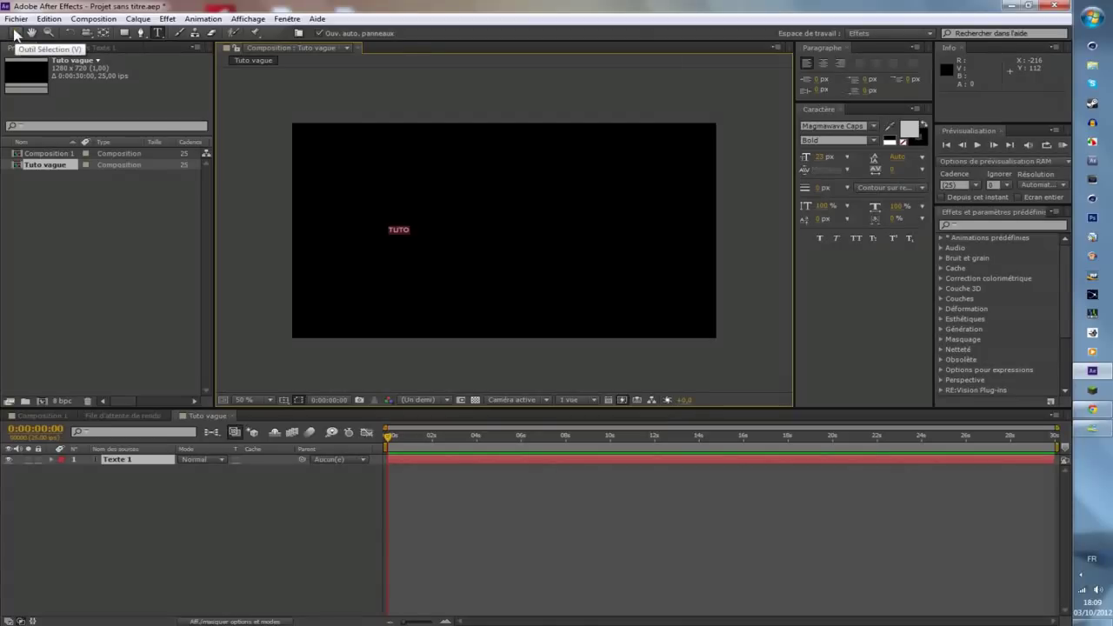
key("BackSpace")
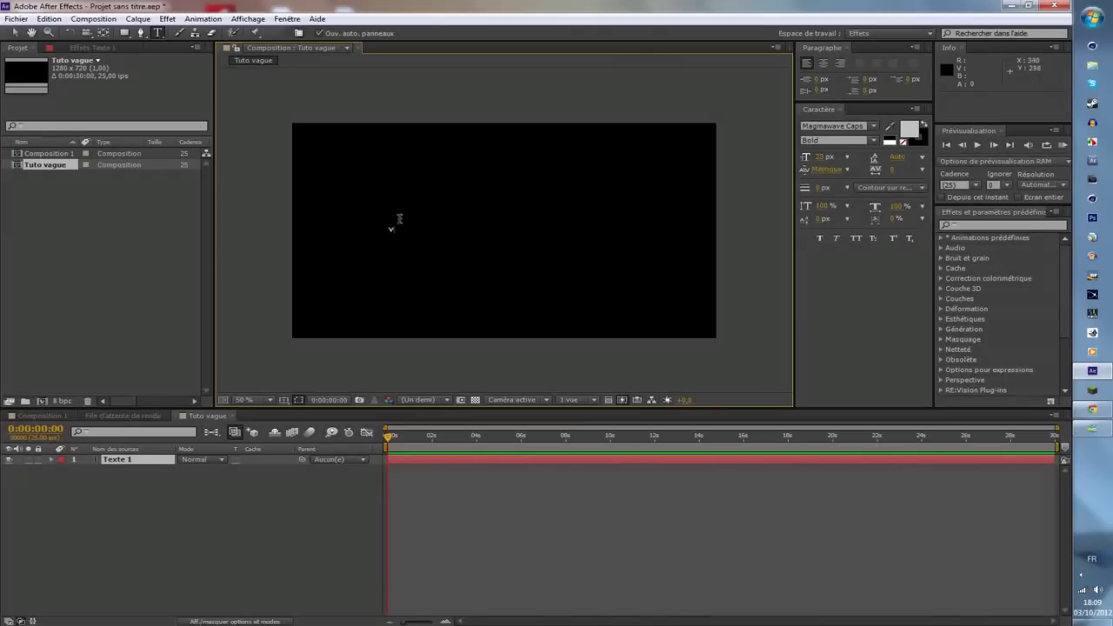
type("tuto")
left_click(14, 32)
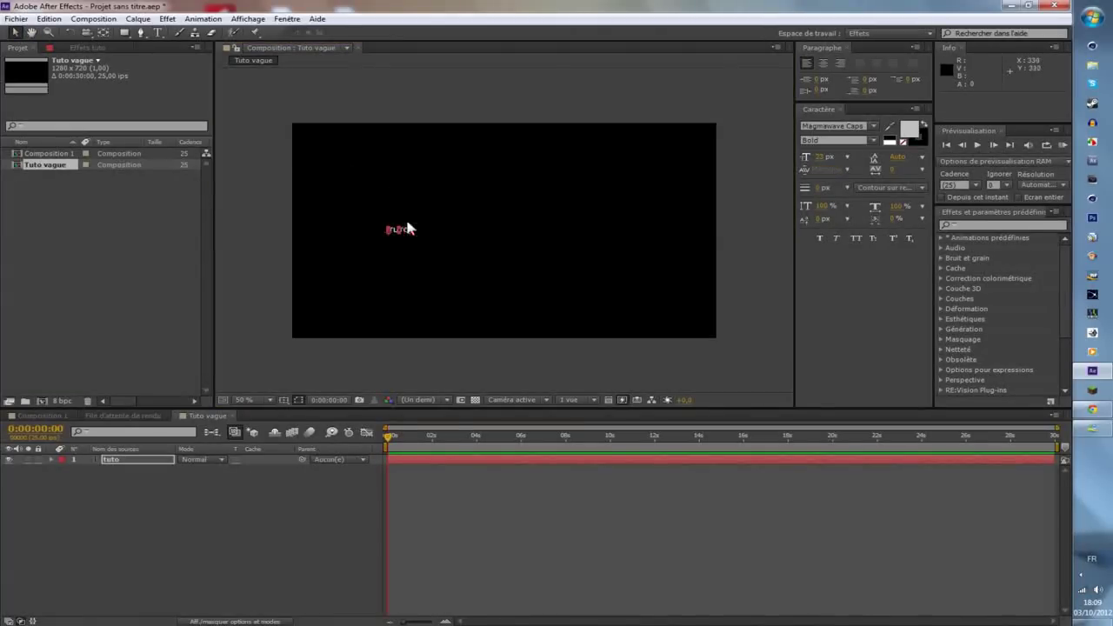
- Scale the TUTO text up to about three quarters of the composition's width and centre it in the frame
key("period")
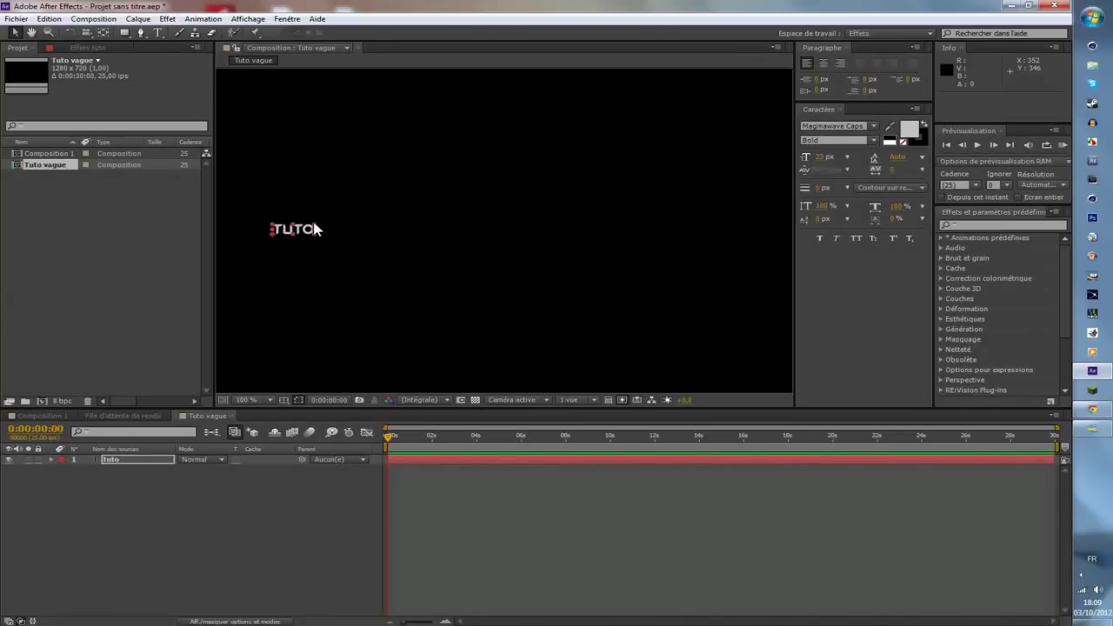
left_click_drag(315, 229, 755, 7)
key("comma")
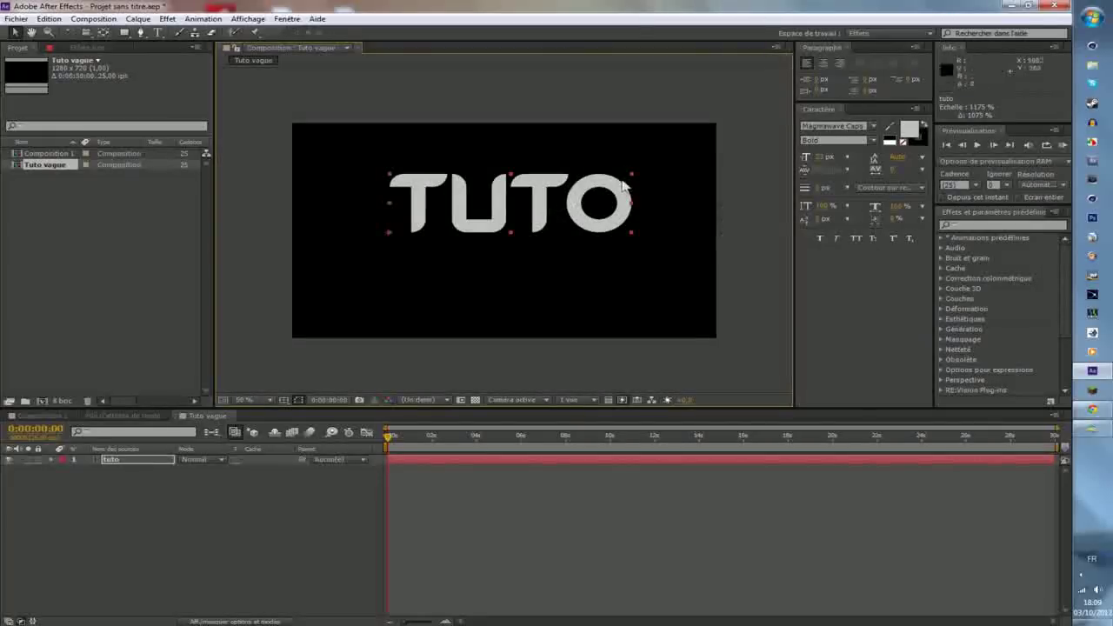
left_click_drag(625, 186, 650, 192)
left_click_drag(630, 246, 609, 246)
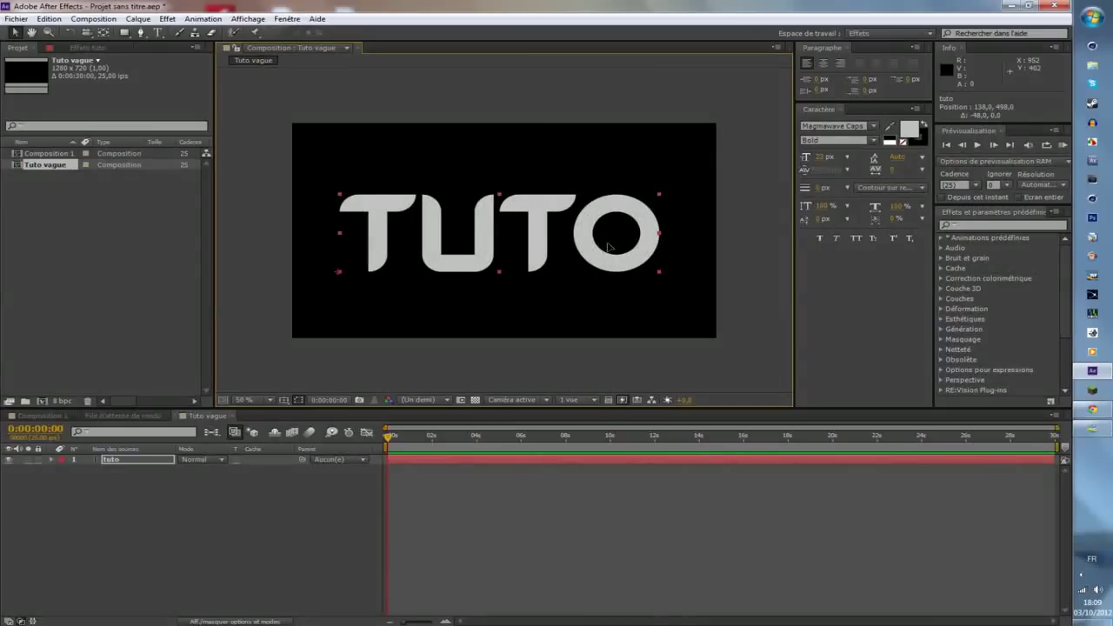
- Duplicate the tuto text layer and rename the copy COULEUR
left_click(130, 461)
left_click(128, 468)
left_click(134, 460)
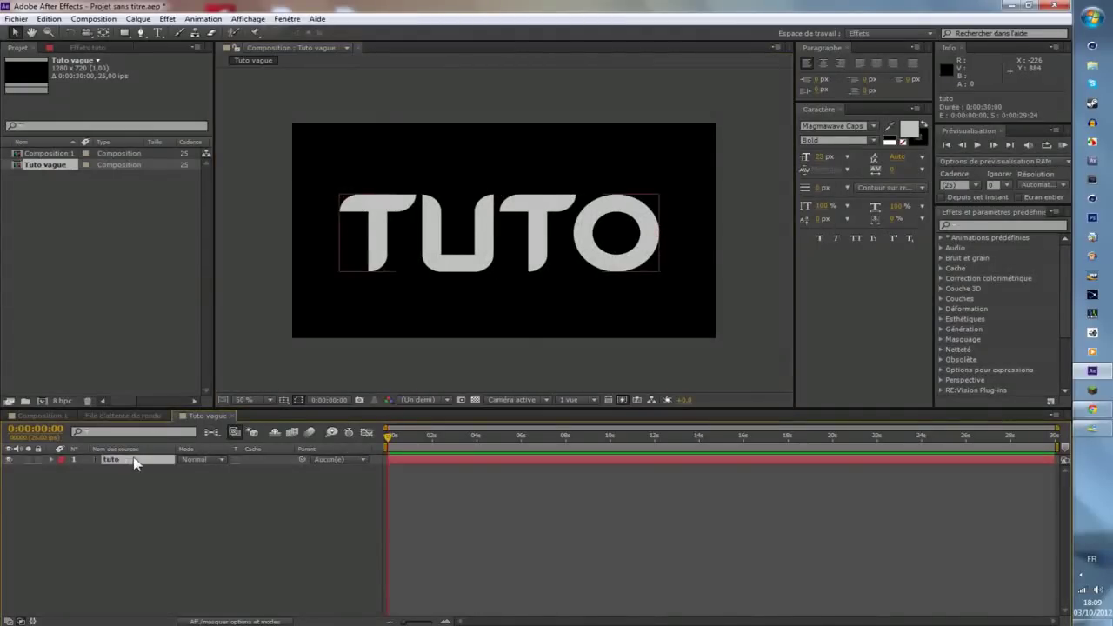
key("ctrl+d")
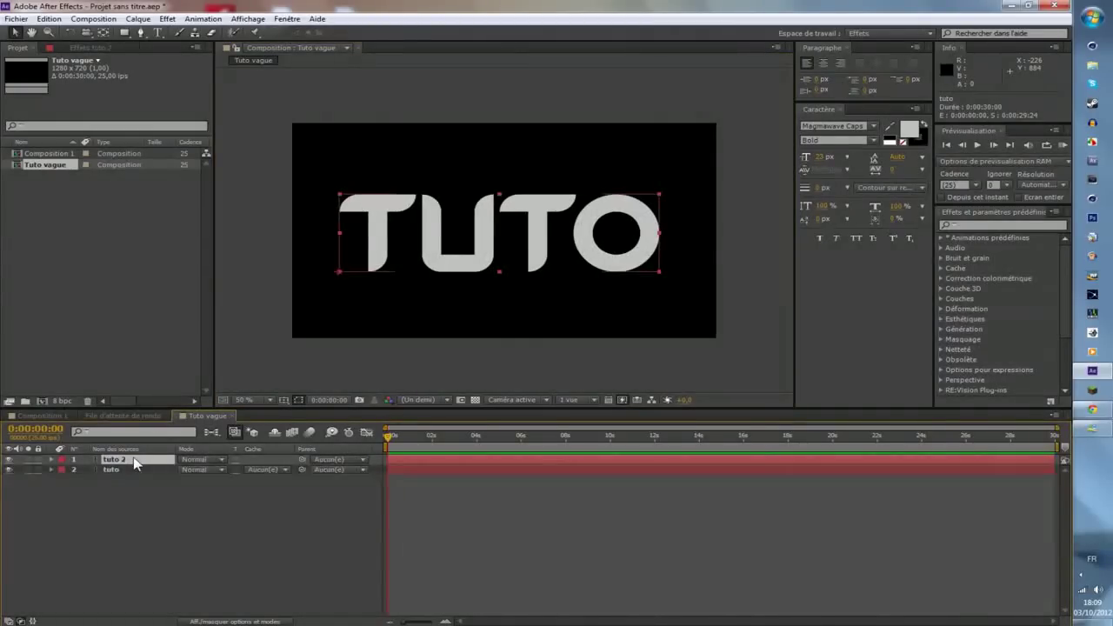
right_click(117, 466)
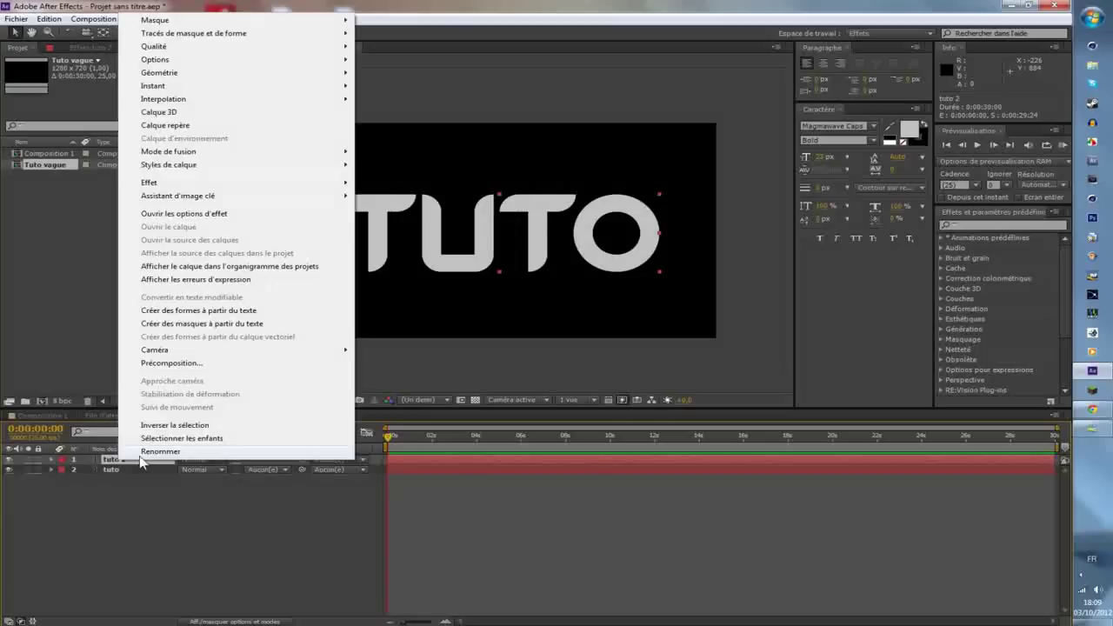
left_click(161, 457)
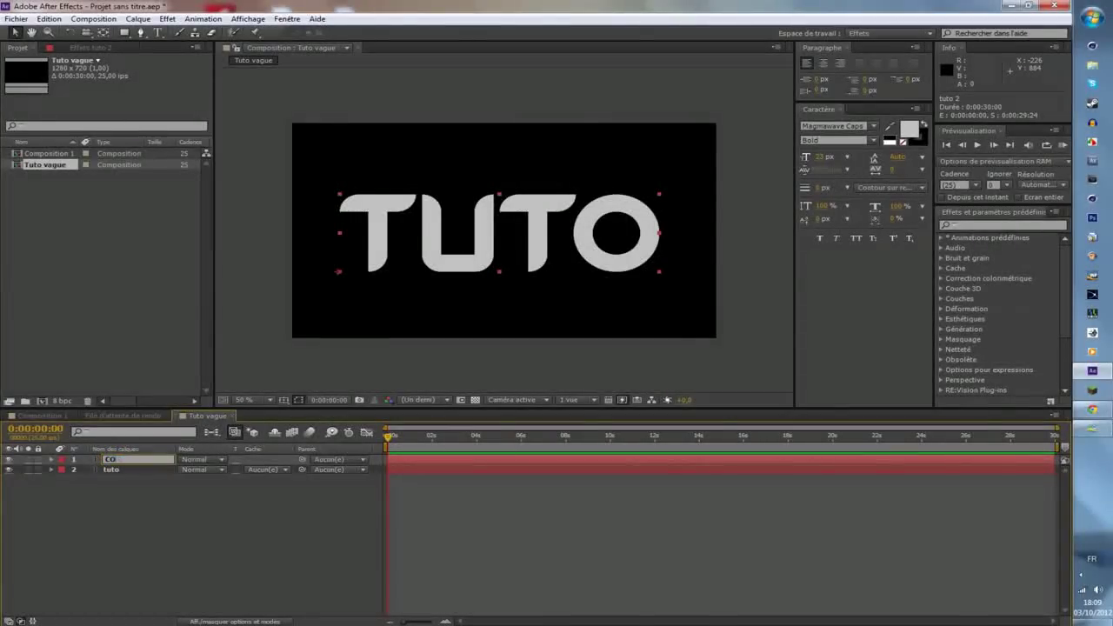
type("COULEUR")
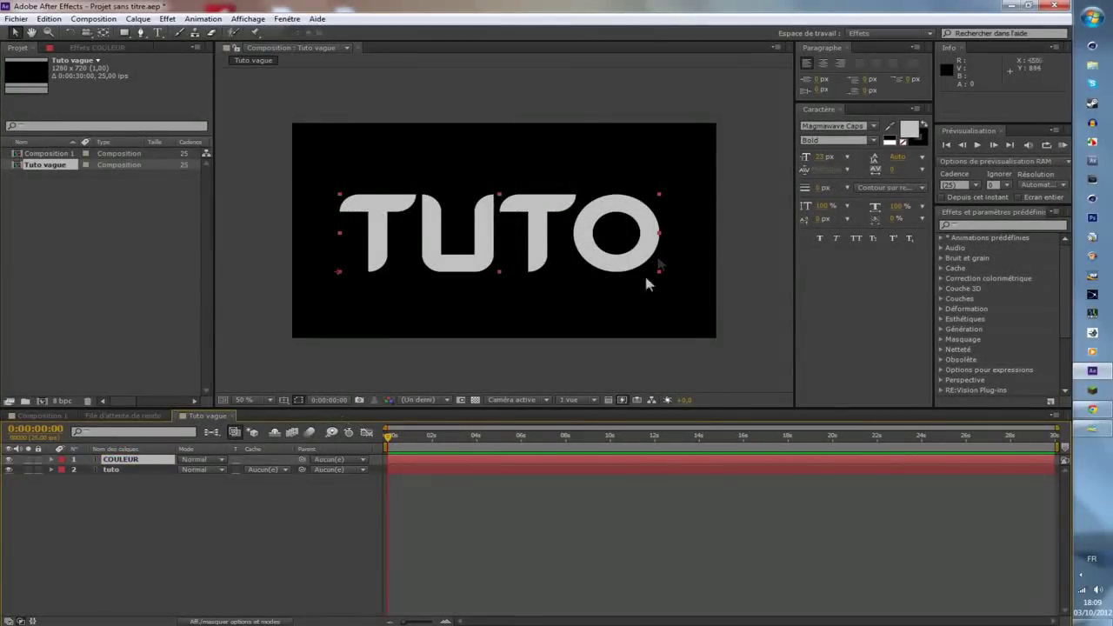
- Set the fill colour of the COULEUR text layer to orange FF7200
left_click(909, 129)
left_click_drag(572, 374, 710, 283)
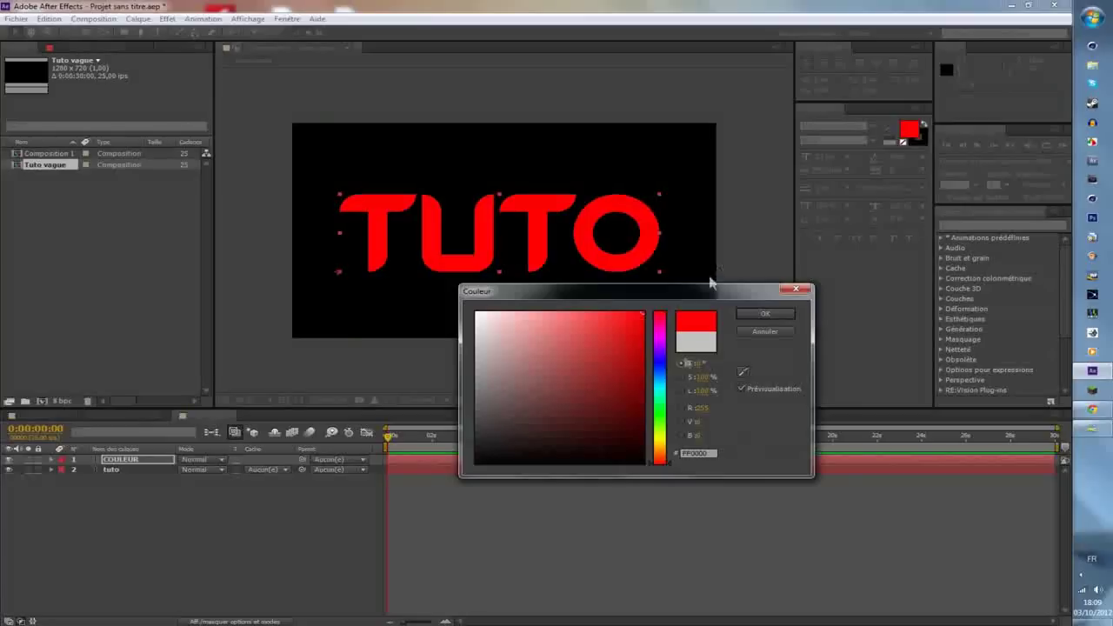
left_click_drag(662, 400, 659, 462)
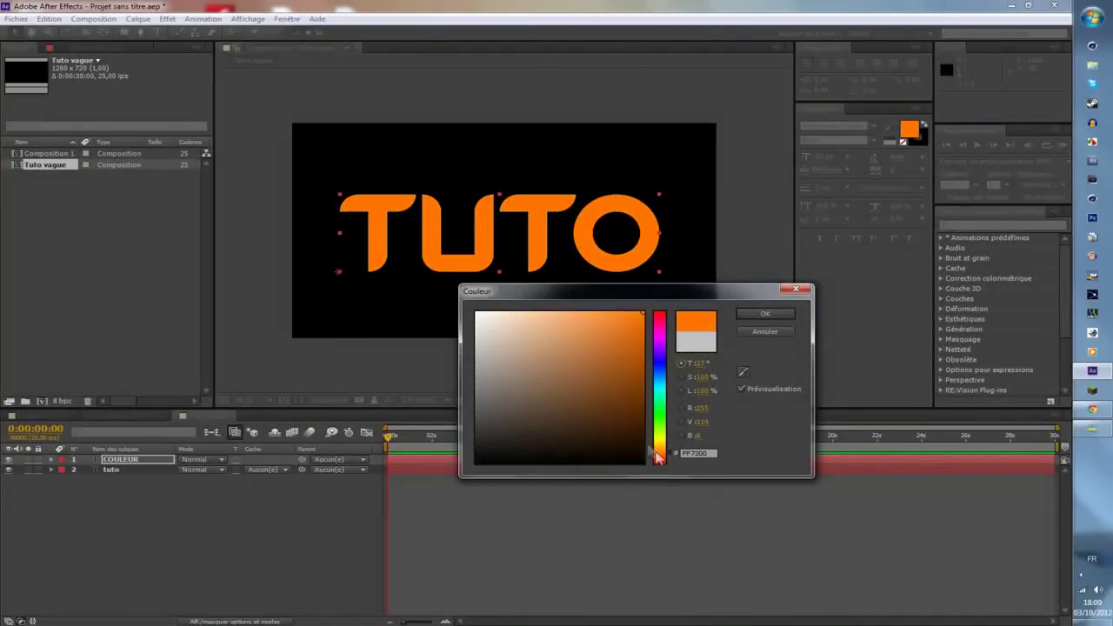
left_click(758, 312)
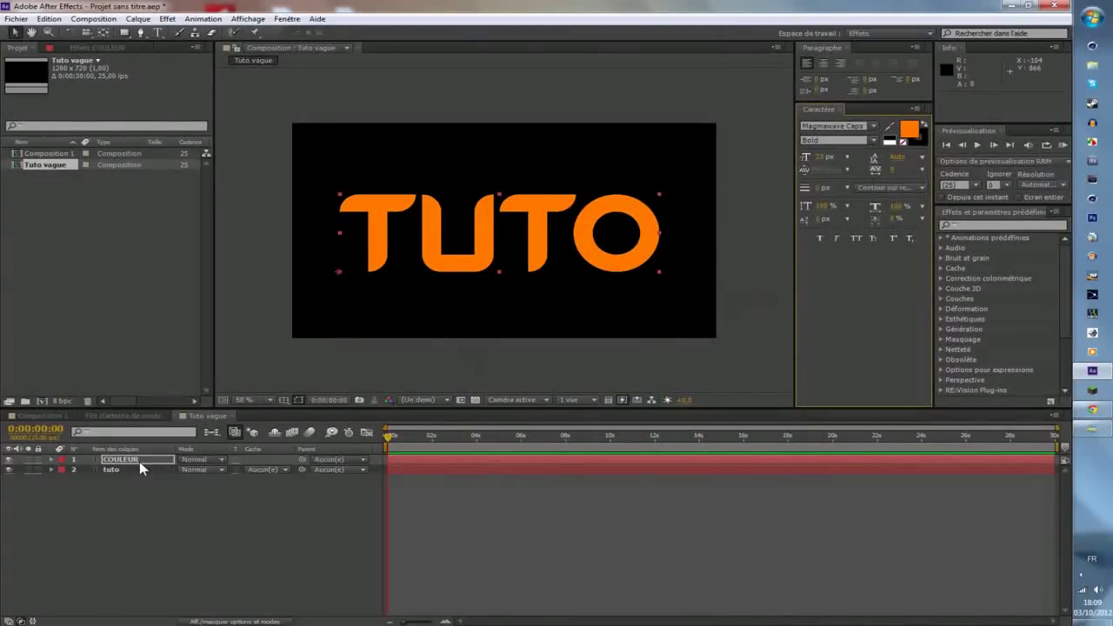
- Draw the wavy upper edge of a mask across the TUTO lettering on the COULEUR layer with the Pen tool
left_click(139, 460)
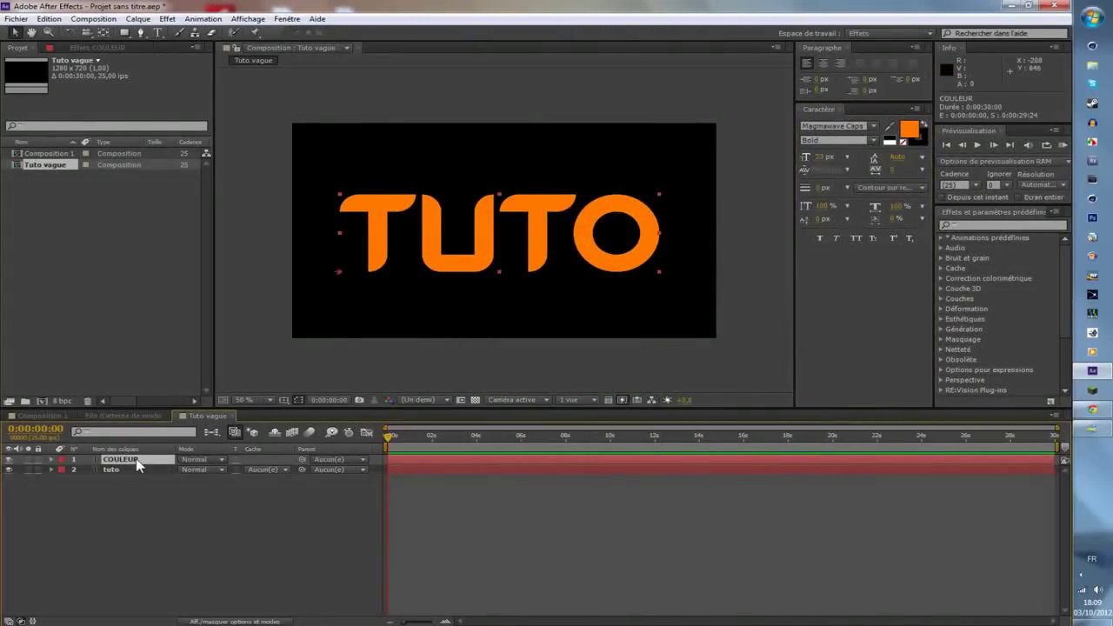
left_click(140, 34)
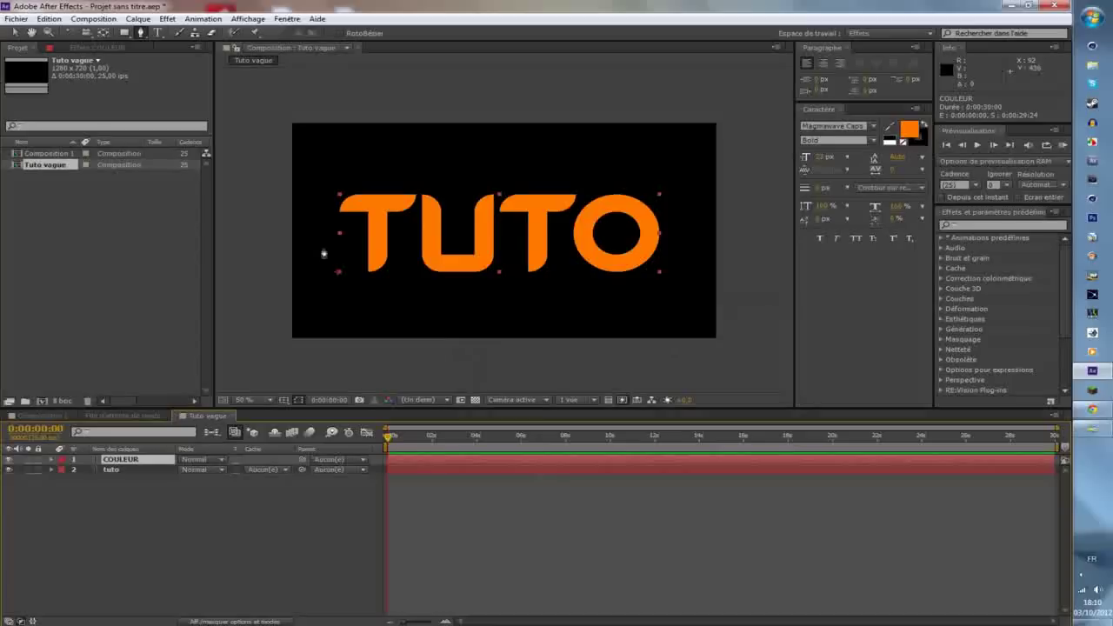
left_click_drag(314, 264, 365, 220)
left_click_drag(458, 261, 531, 241)
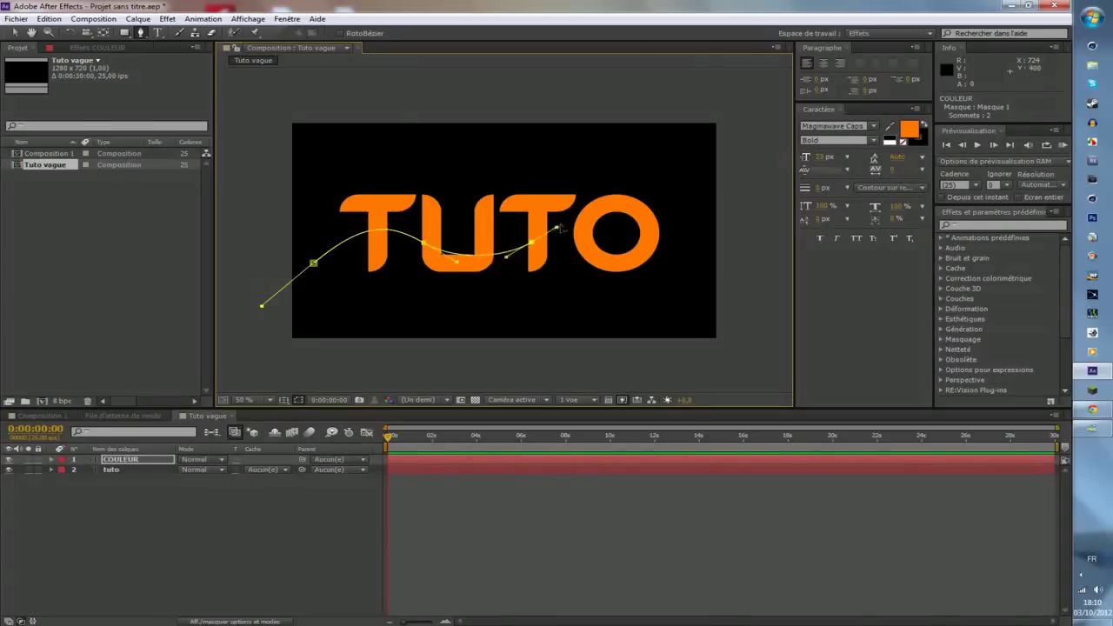
left_click_drag(619, 228, 670, 254)
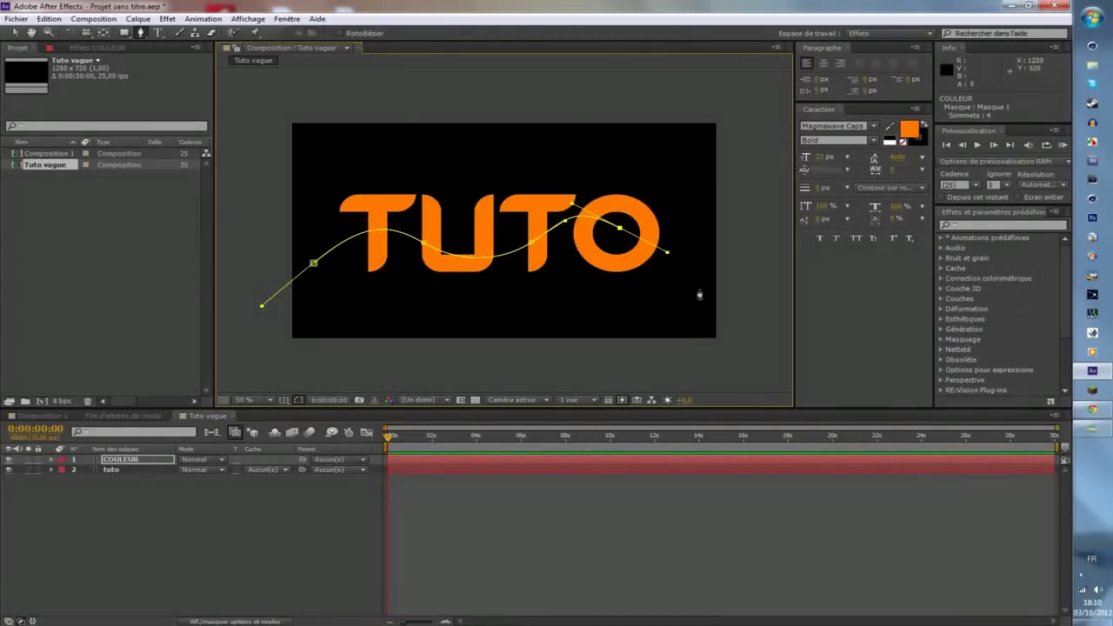
left_click_drag(699, 295, 687, 400)
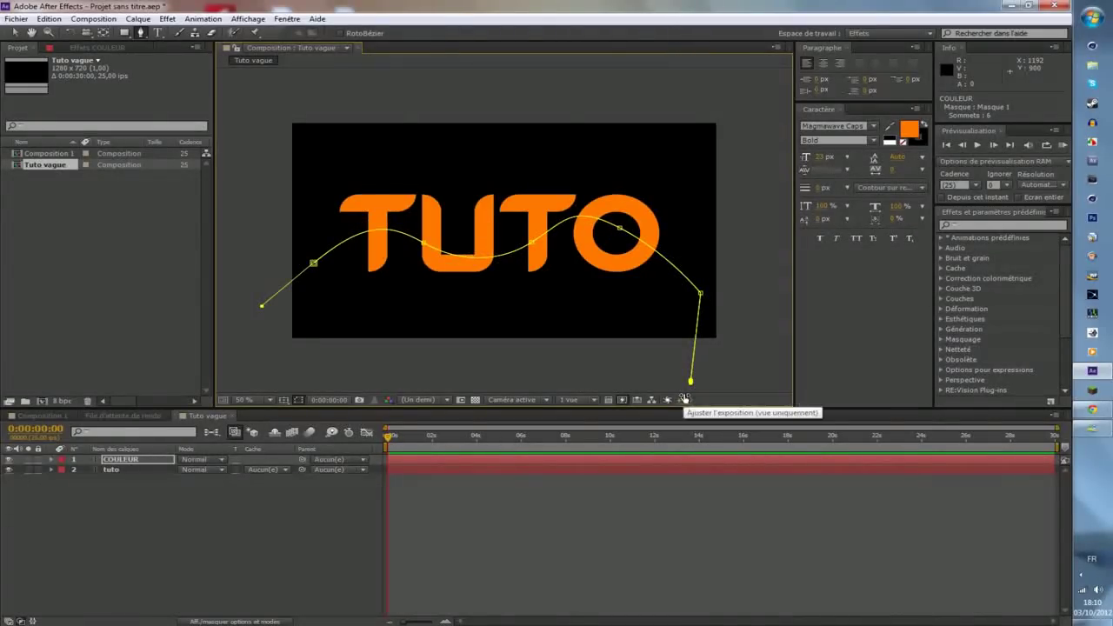
- Close the wave mask with points below the frame and return to the Selection tool
key("comma")
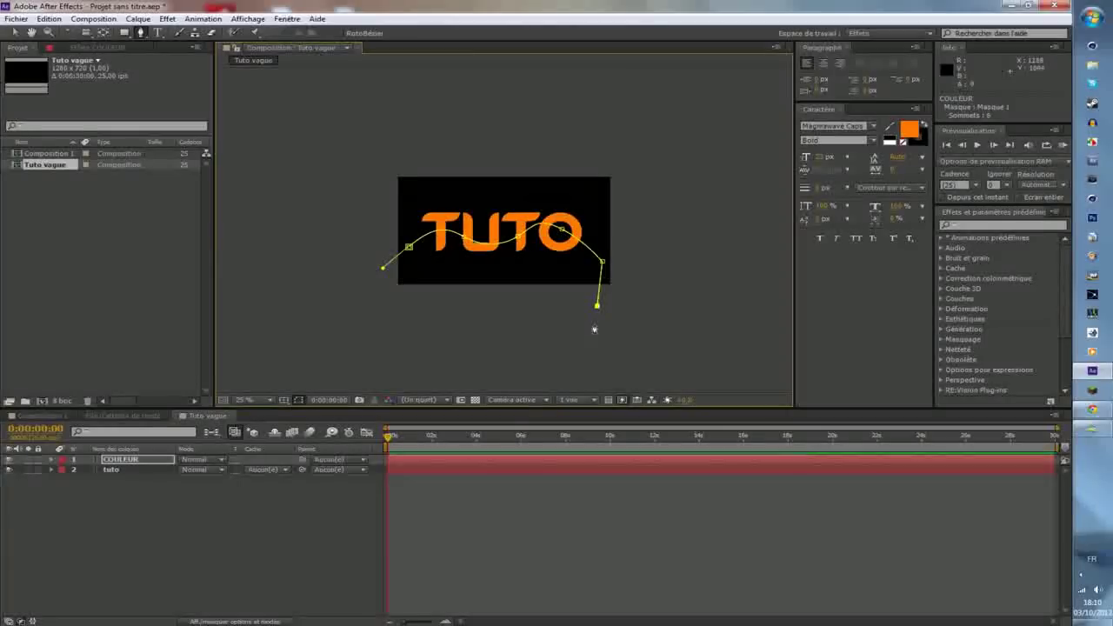
left_click(486, 328)
left_click(416, 328)
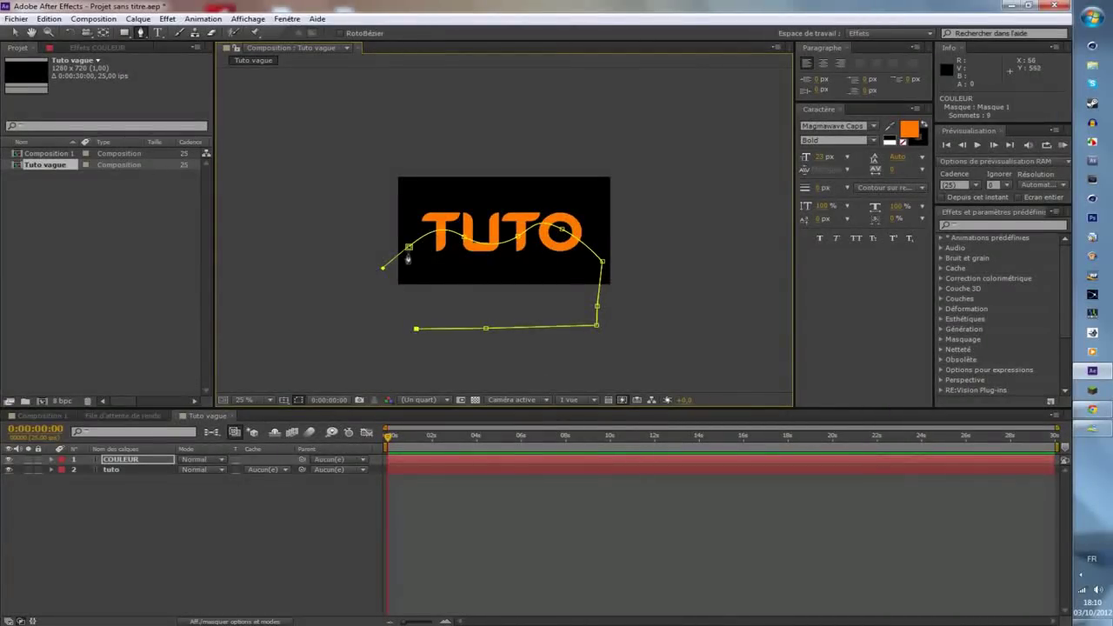
left_click(409, 247)
key("period")
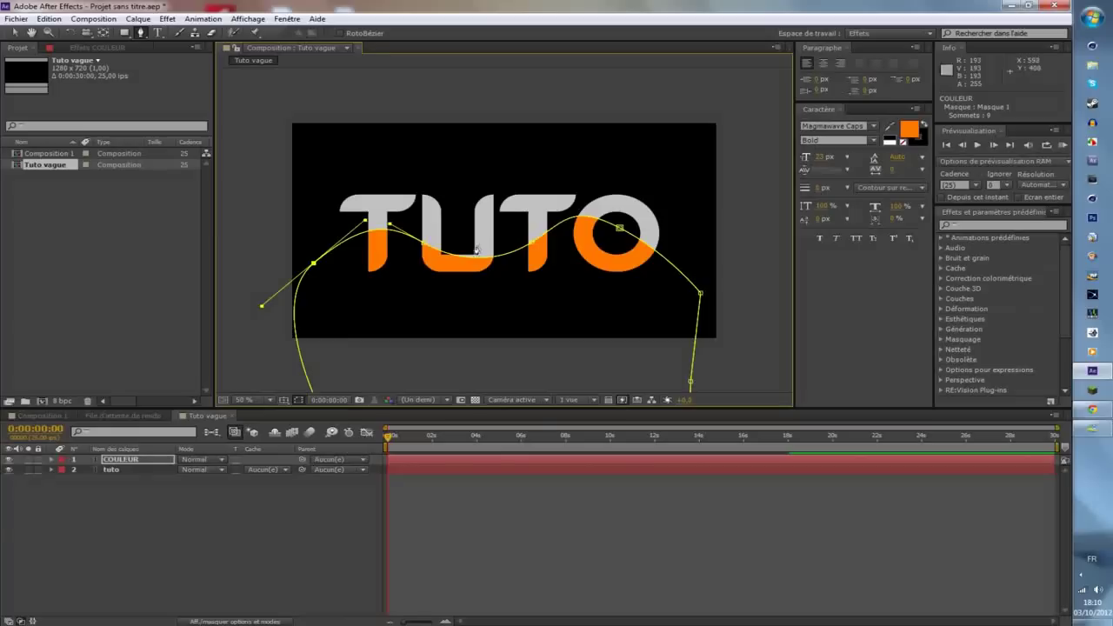
left_click(15, 35)
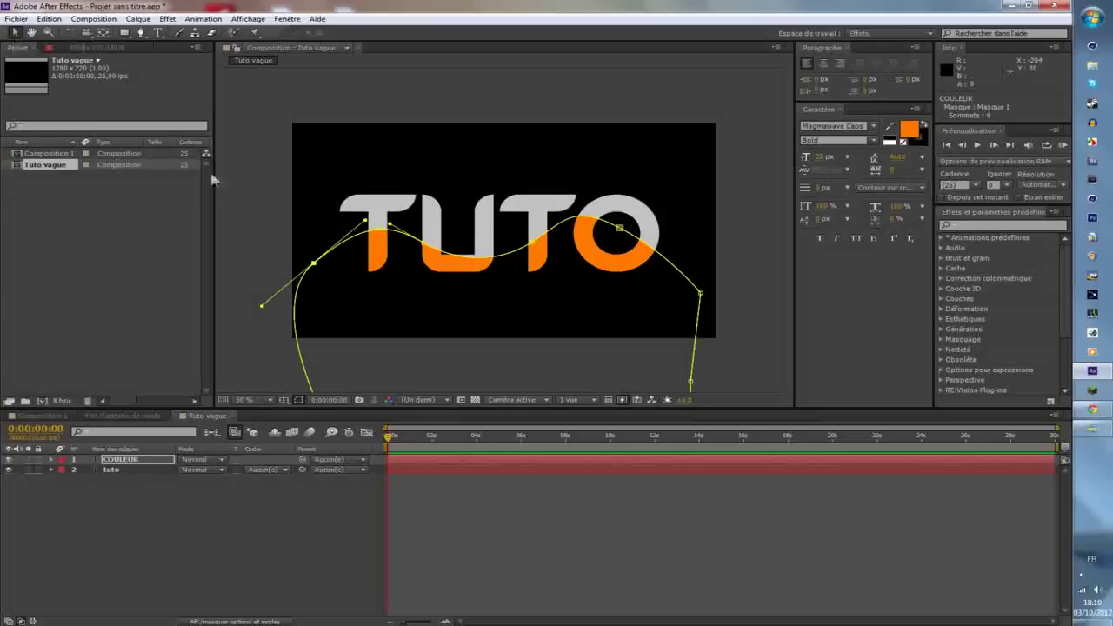
- Select all points of the wave mask and move it down until its wavy edge sits just below the TUTO lettering
key("comma")
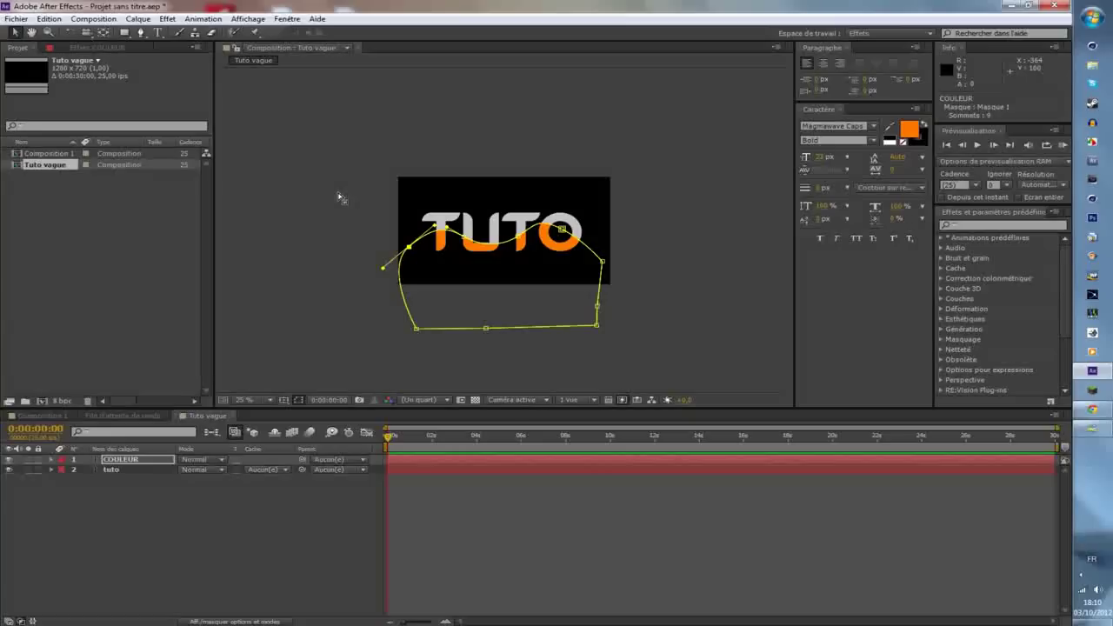
left_click_drag(339, 196, 642, 349)
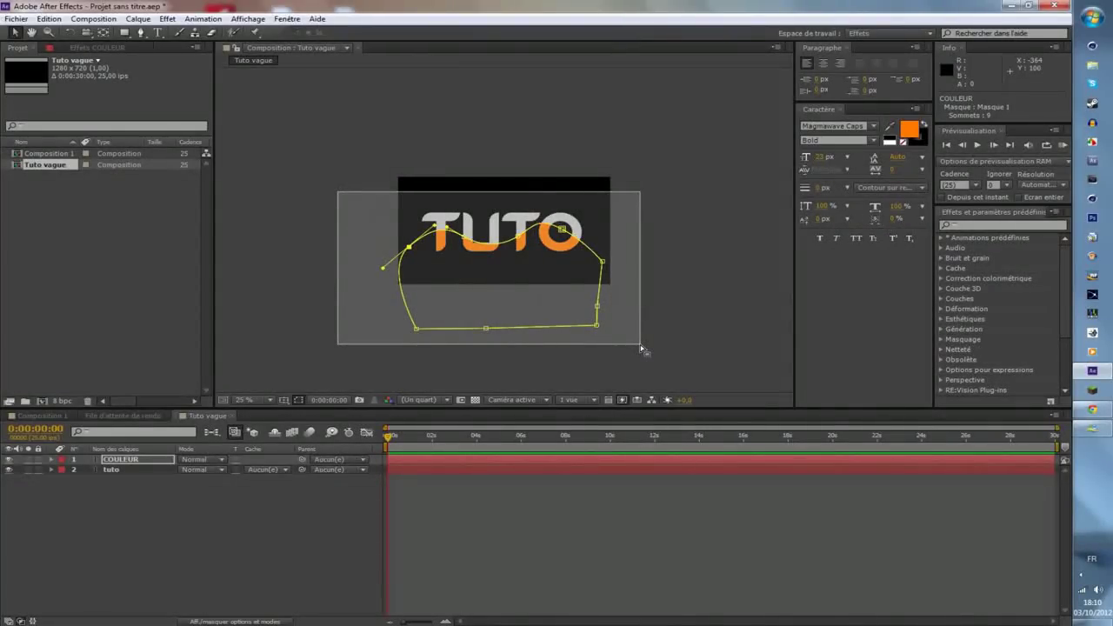
left_click_drag(642, 349, 643, 348)
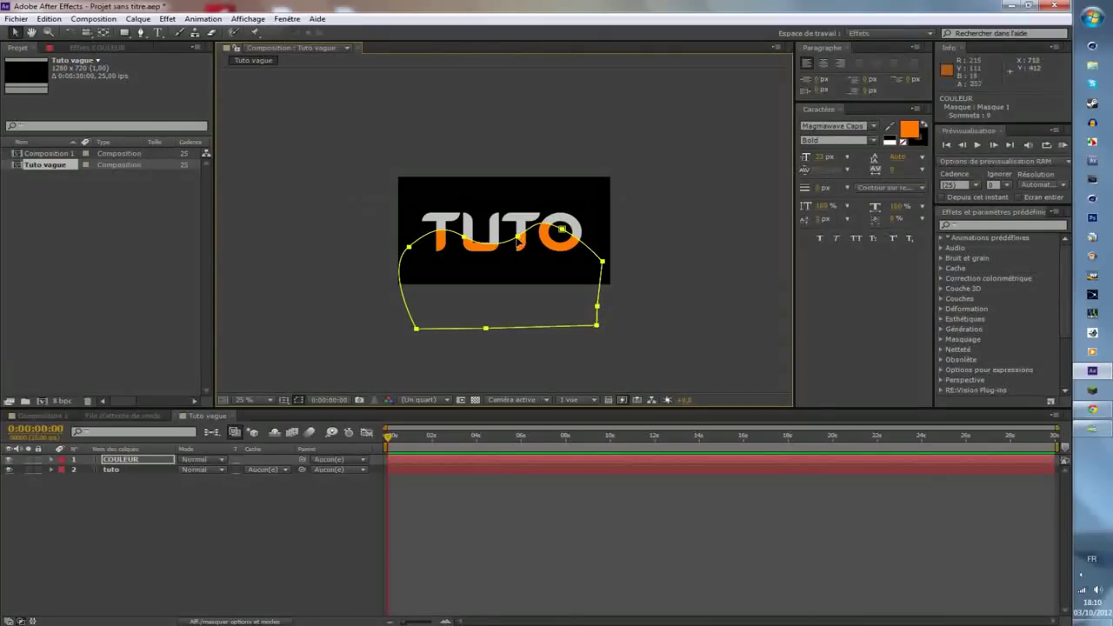
key("period")
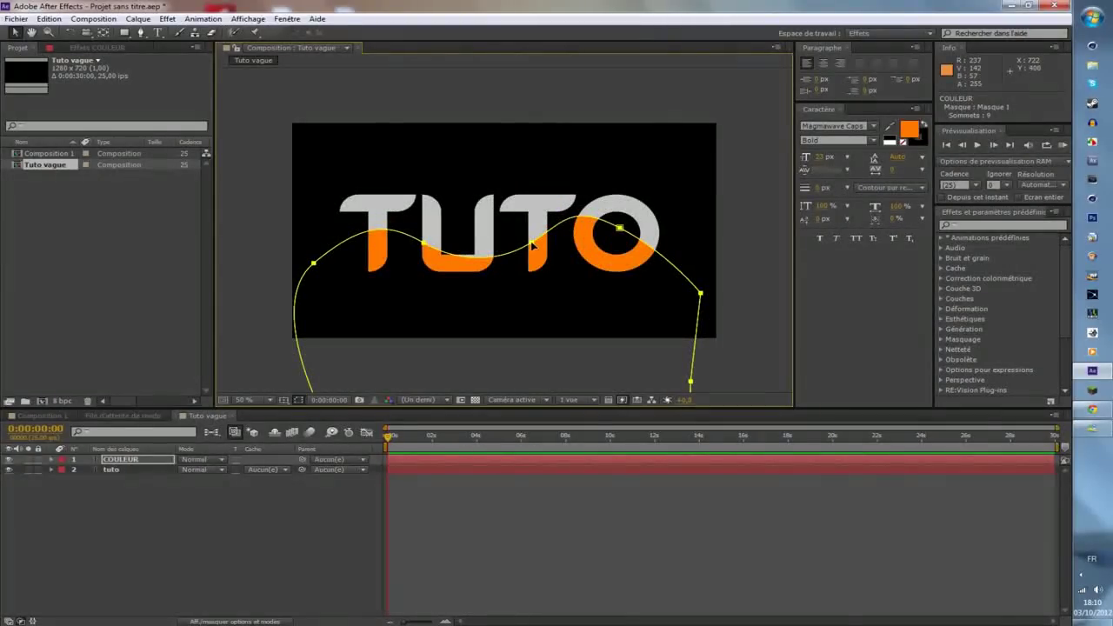
left_click_drag(533, 246, 535, 258)
left_click_drag(532, 282, 532, 302)
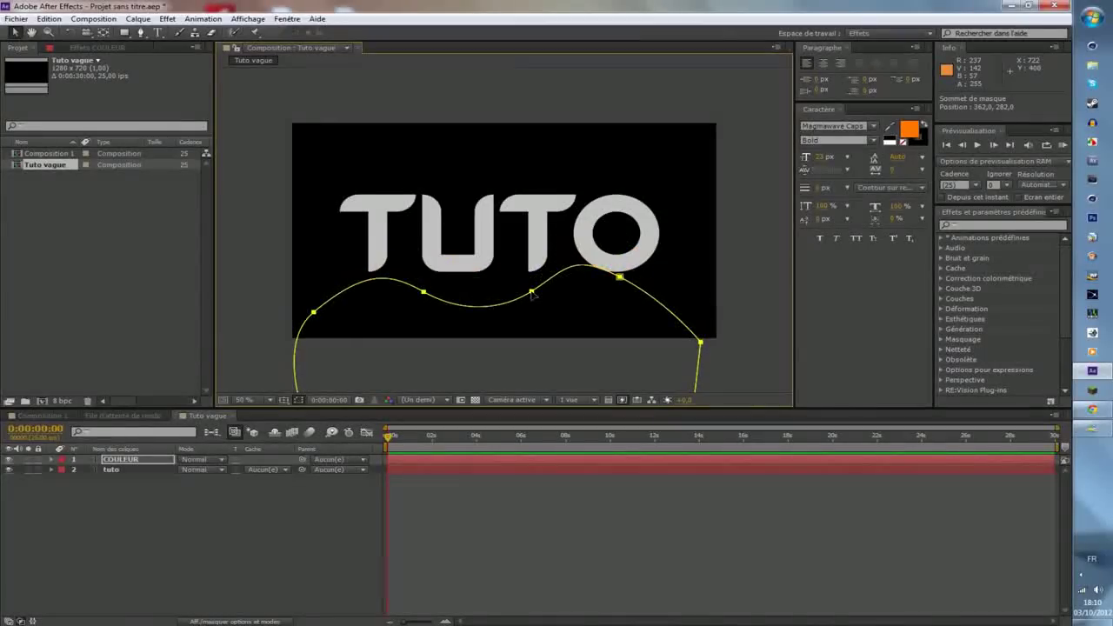
left_click(259, 247)
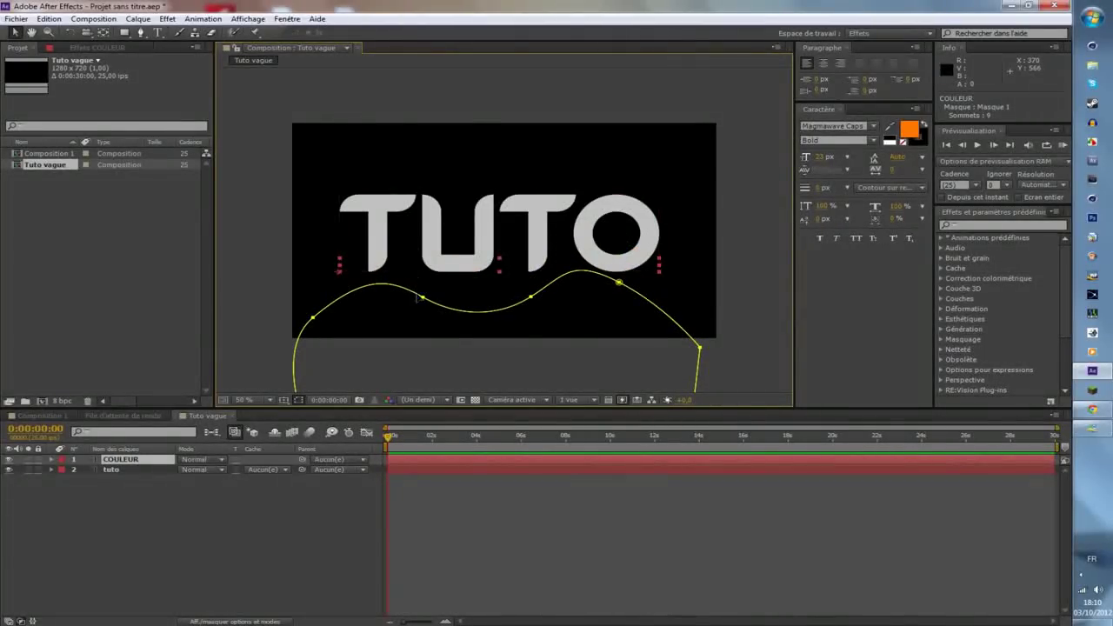
- Try moving a single point of the wave mask, undo the move, and reselect all the mask's points
left_click_drag(423, 297, 424, 278)
key("ctrl+z")
key("comma")
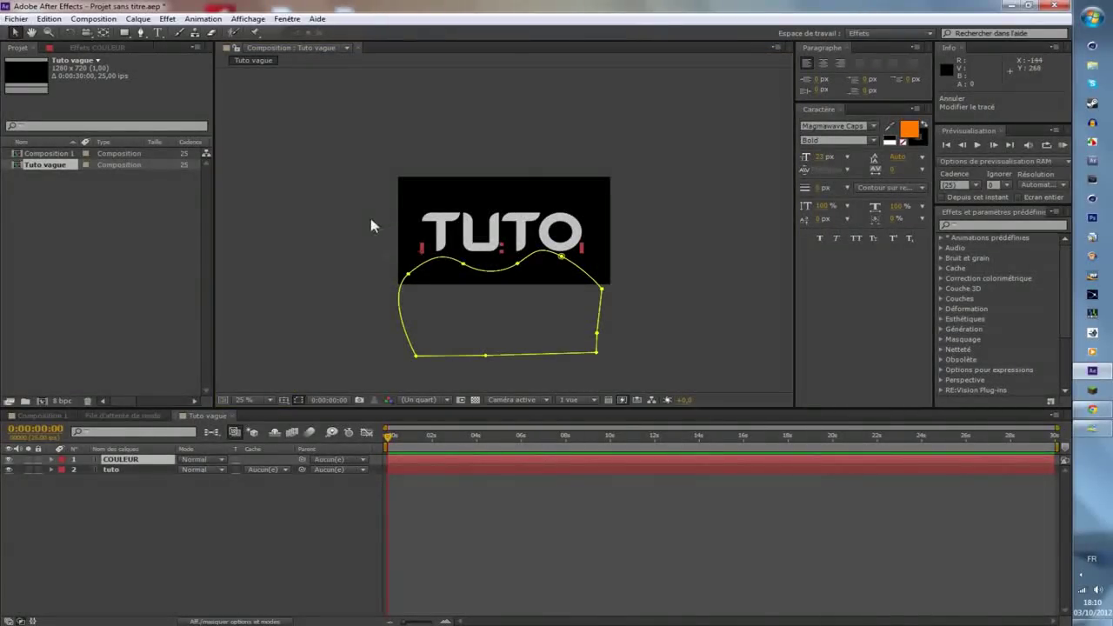
left_click_drag(127, 455, 401, 302)
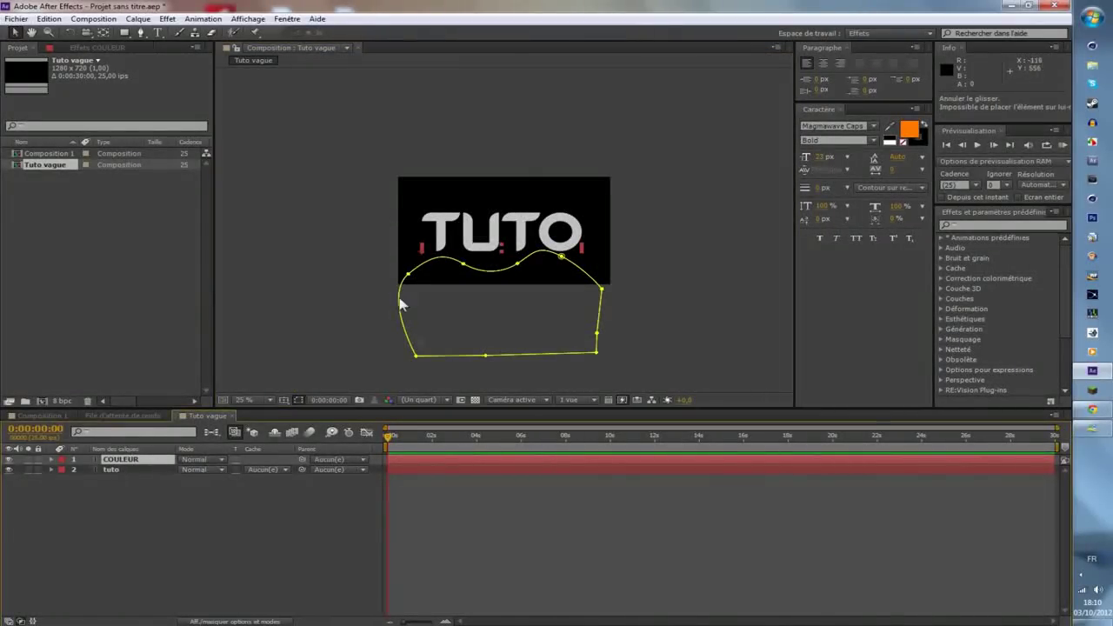
left_click(417, 357)
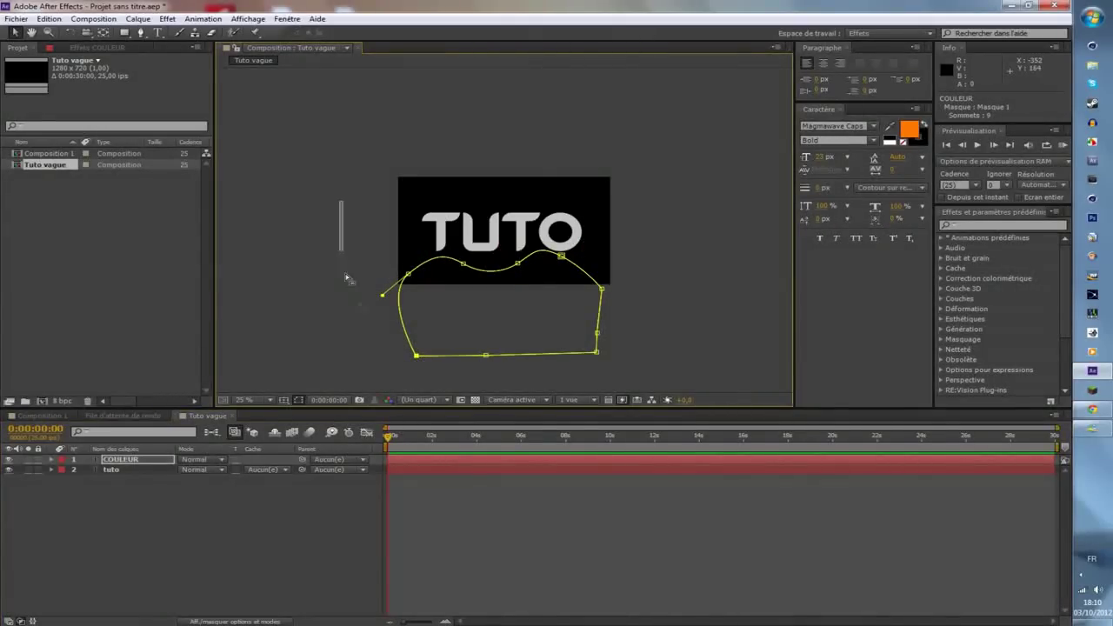
left_click_drag(339, 200, 675, 398)
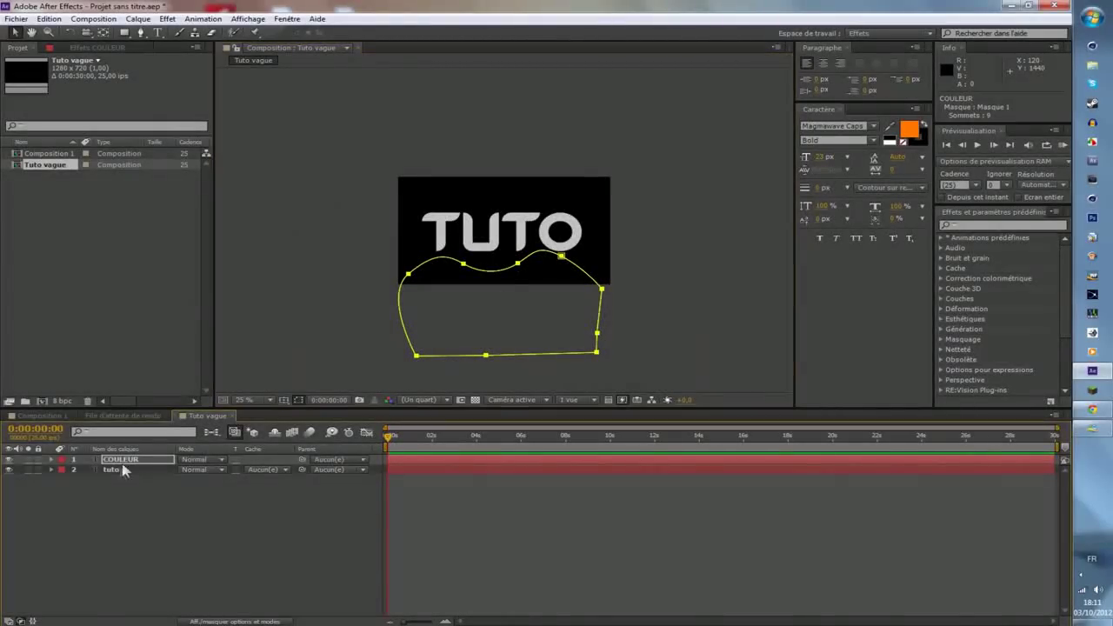
- Enable keyframing for the mask path of Masque 1 on the COULEUR layer at 0:00:00:00
left_click(50, 460)
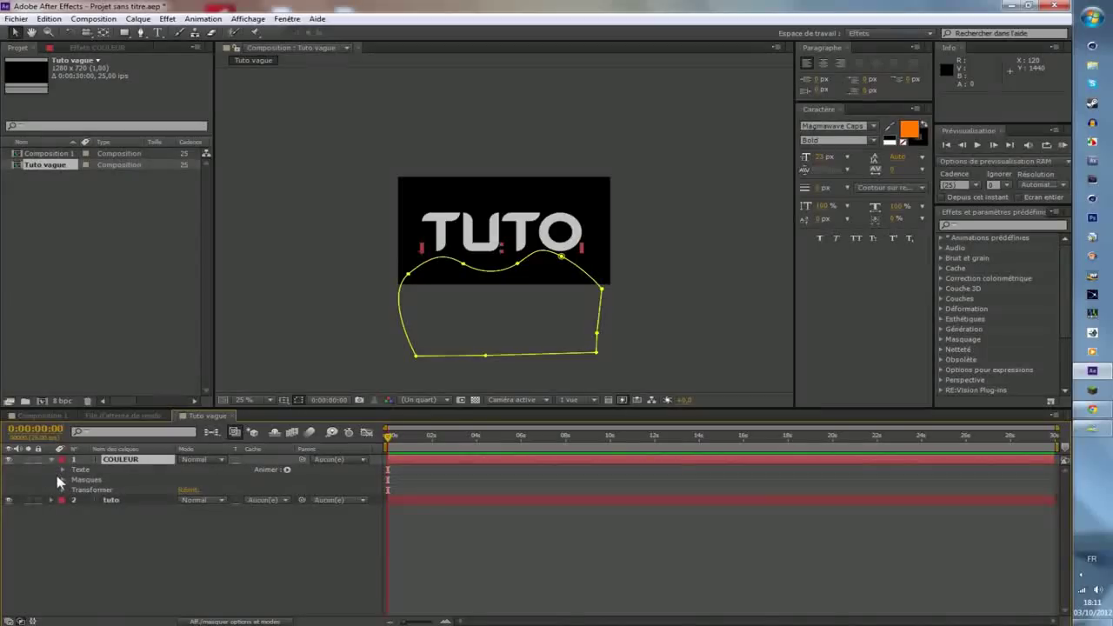
left_click(63, 479)
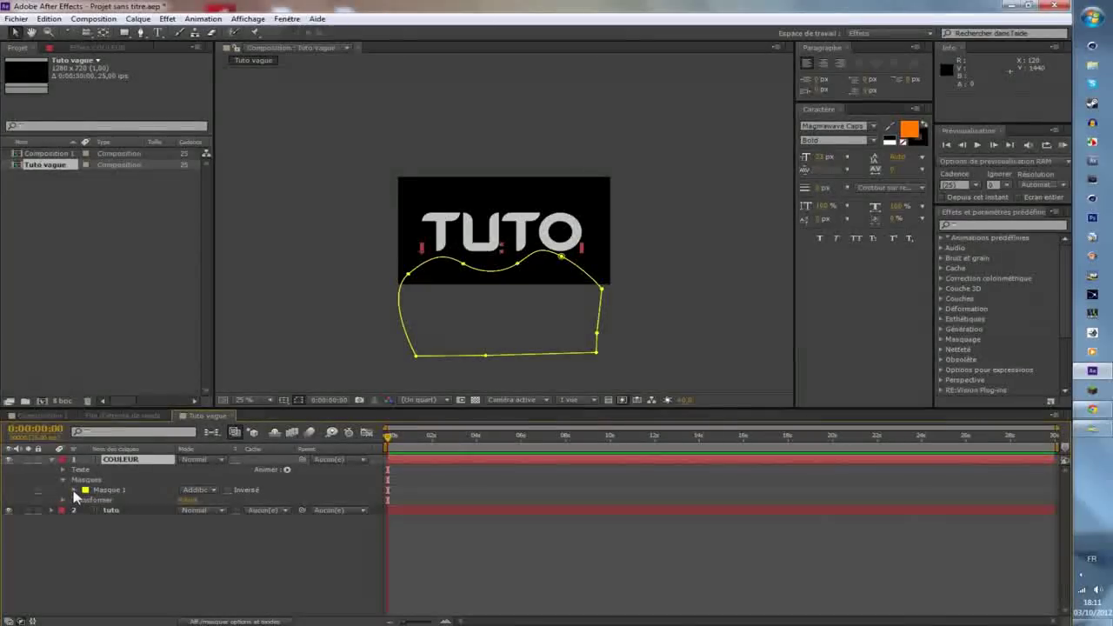
left_click(75, 490)
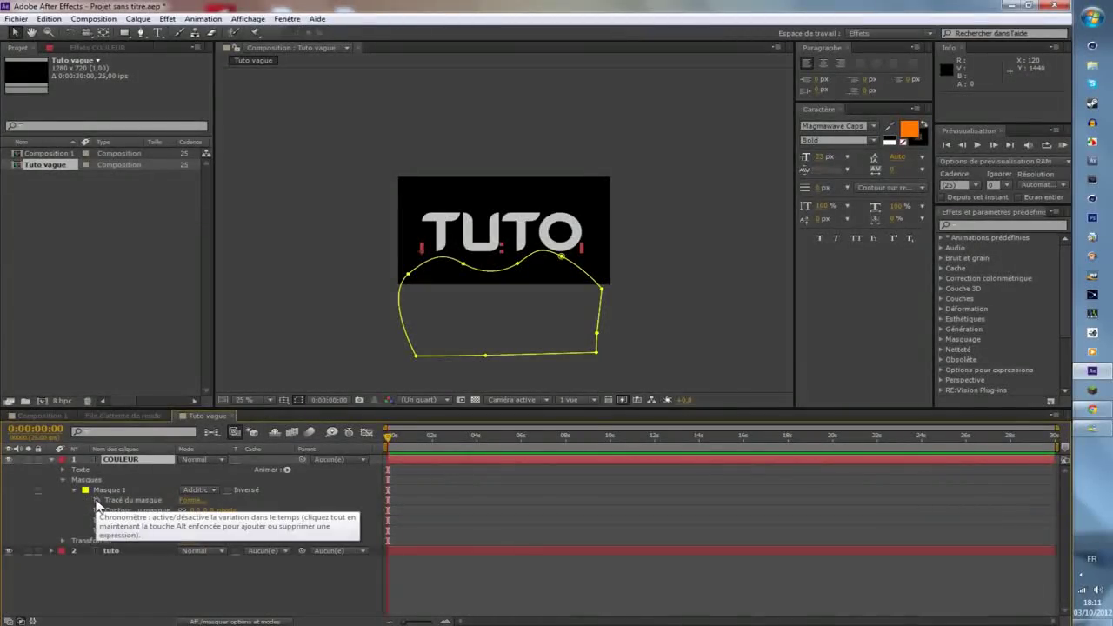
left_click(97, 501)
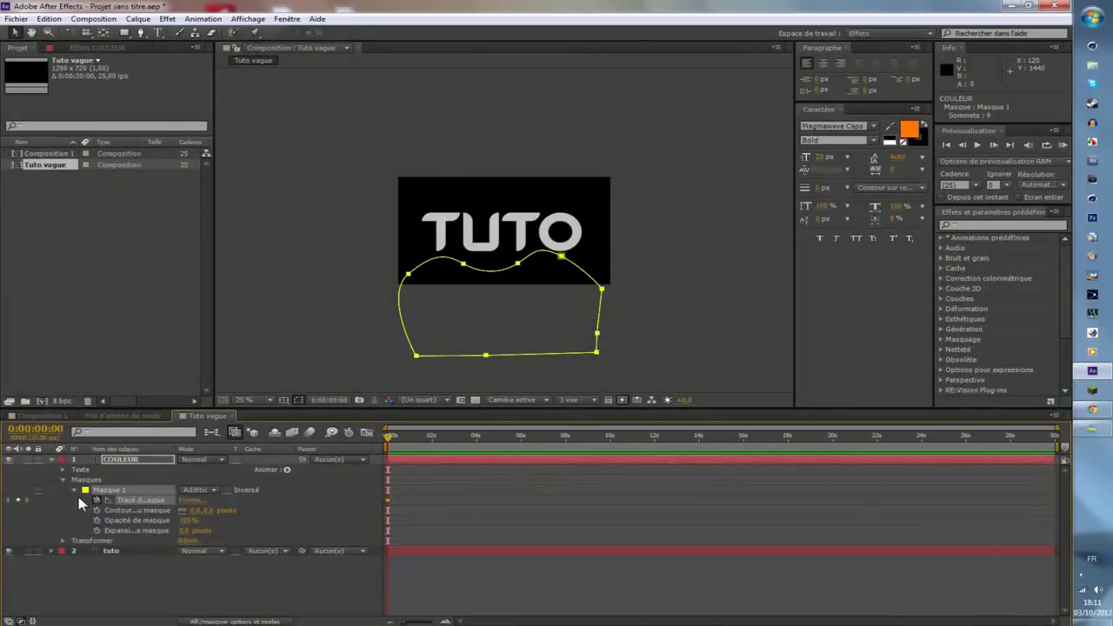
- At 0:00:00:20, move the whole mask up to cover the TUTO lettering, and scrub through the last frames to check the fill
key("shift+Page_Down")
key("shift+Page_Down")
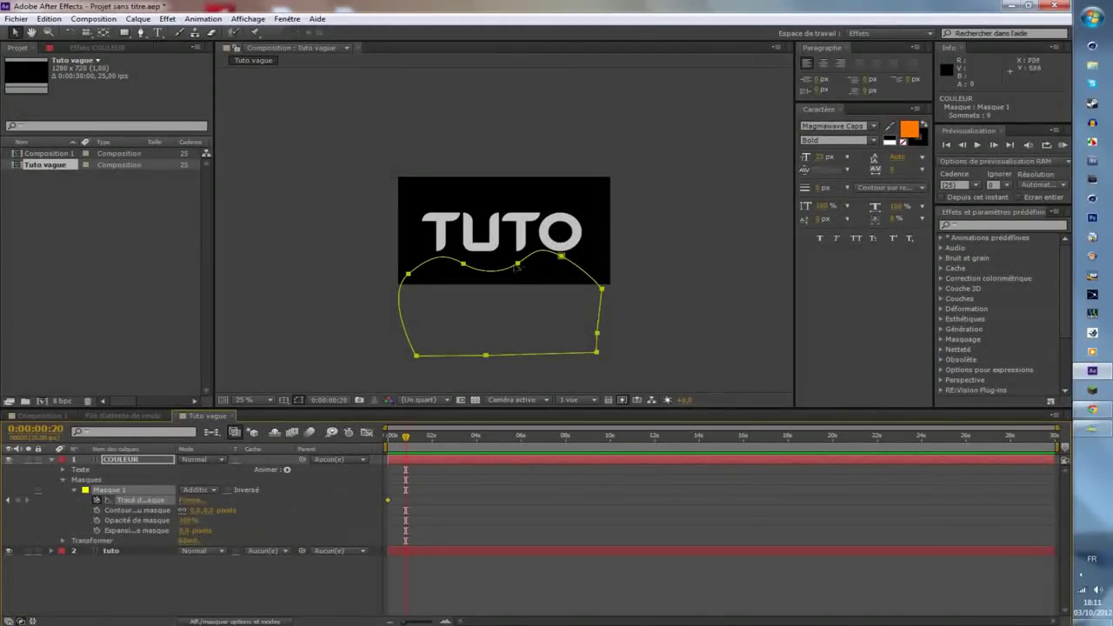
left_click_drag(518, 268, 519, 207)
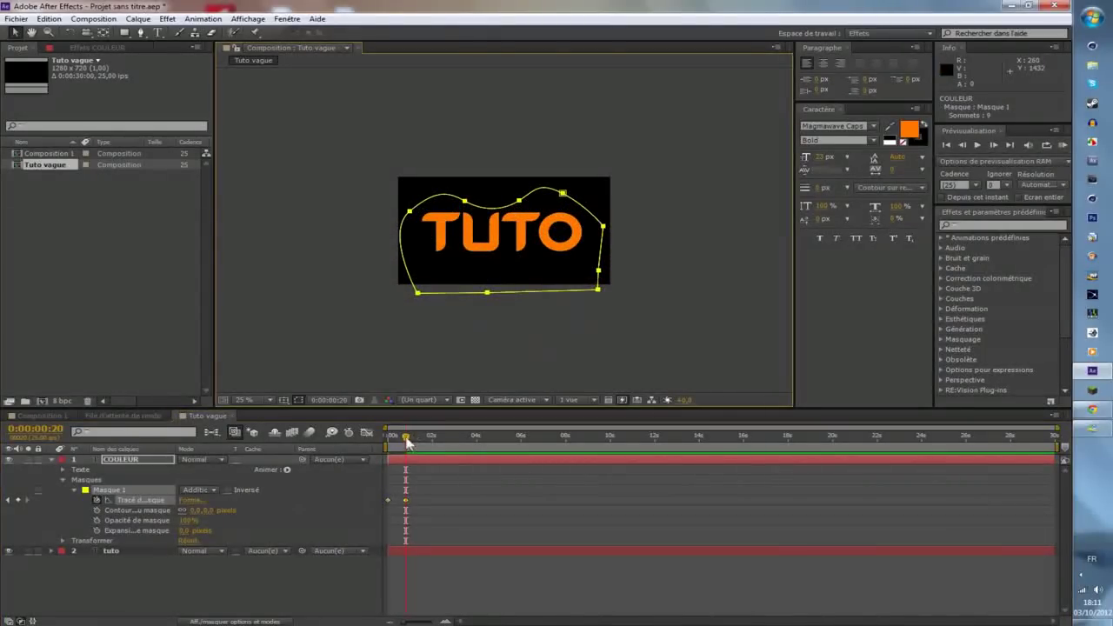
mouse_move(398, 441)
left_mouse_down()
mouse_move(385, 443)
mouse_move(406, 442)
left_mouse_up()
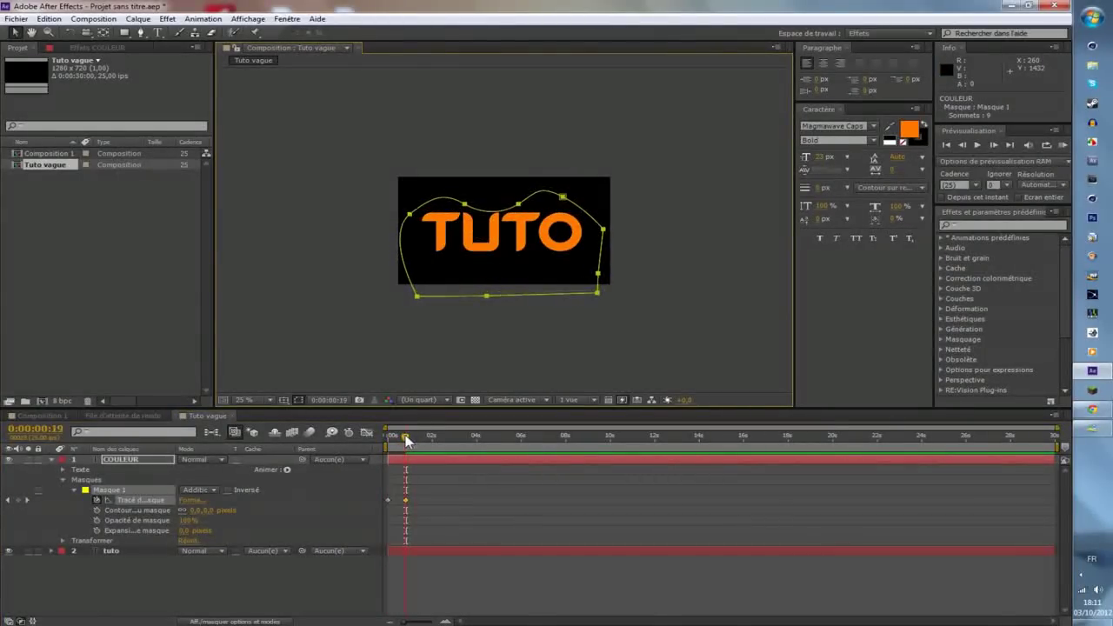
key("Page_Down")
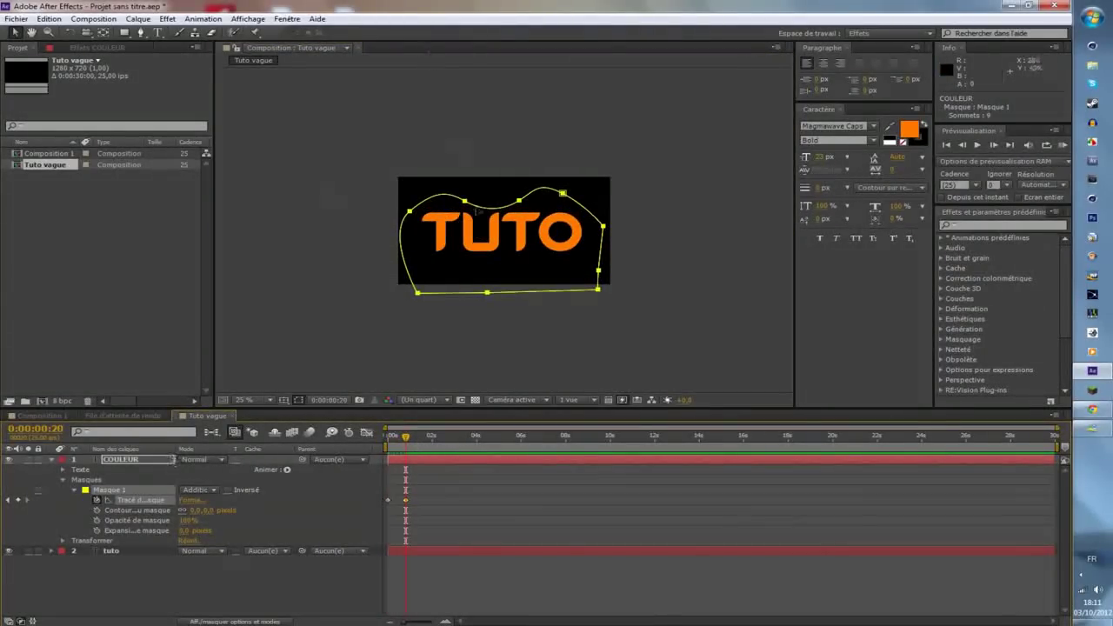
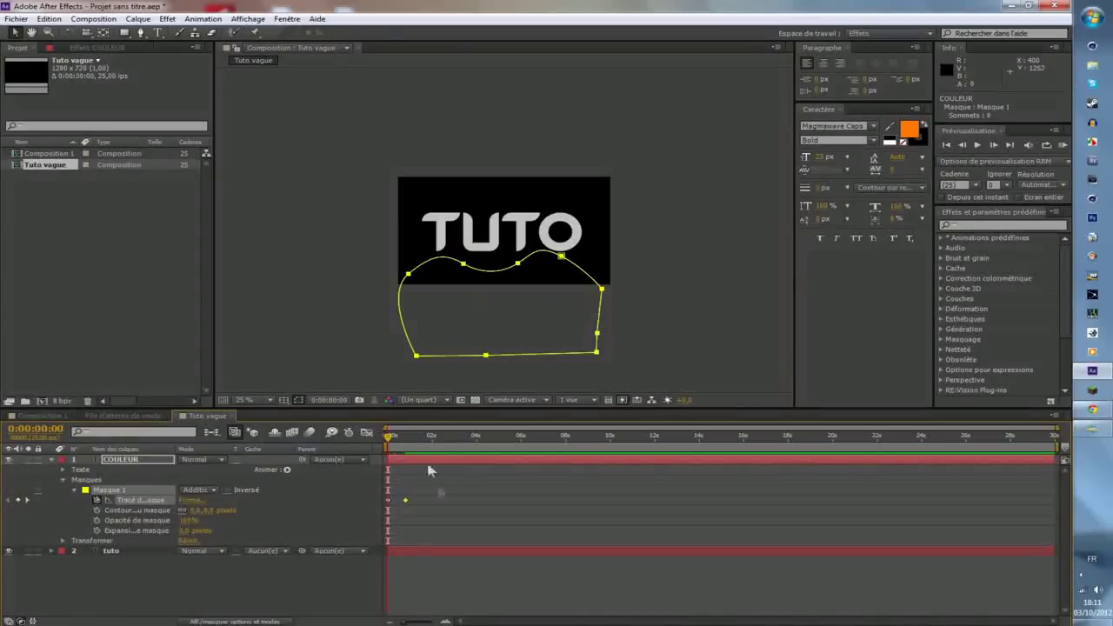
- Collapse the COULEUR layer's properties and, at 0:00:00:01, raise the two middle wave points of the mask up to the lettering's lower edge
key("F2")
left_click(52, 459)
left_click(113, 459)
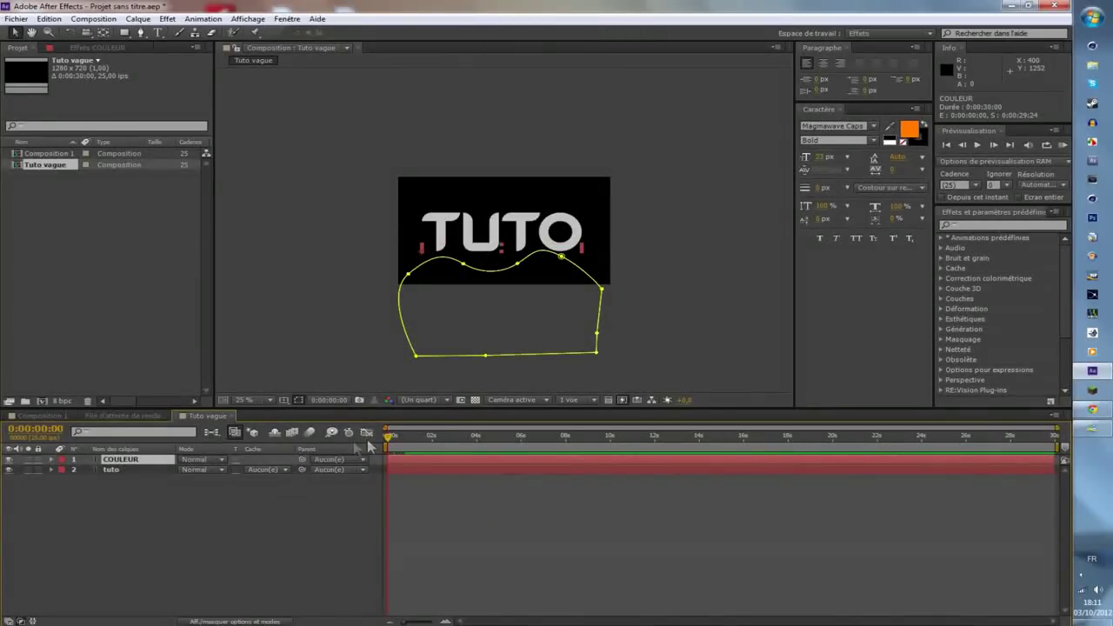
key("Page_Down")
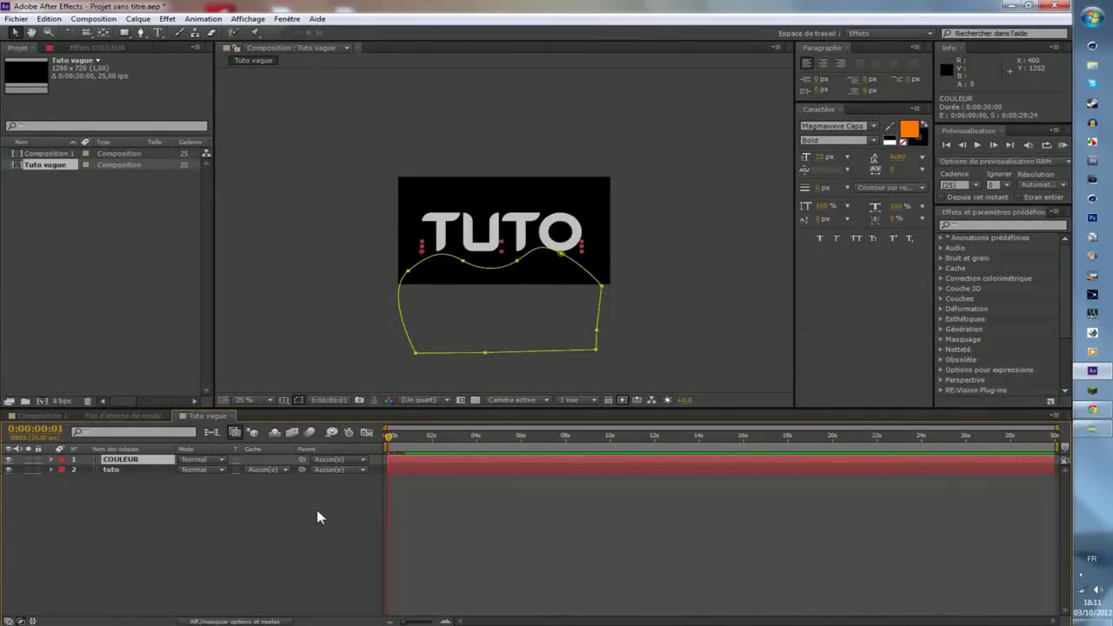
scroll(565, 299, "up", 1)
left_click_drag(531, 290, 520, 258)
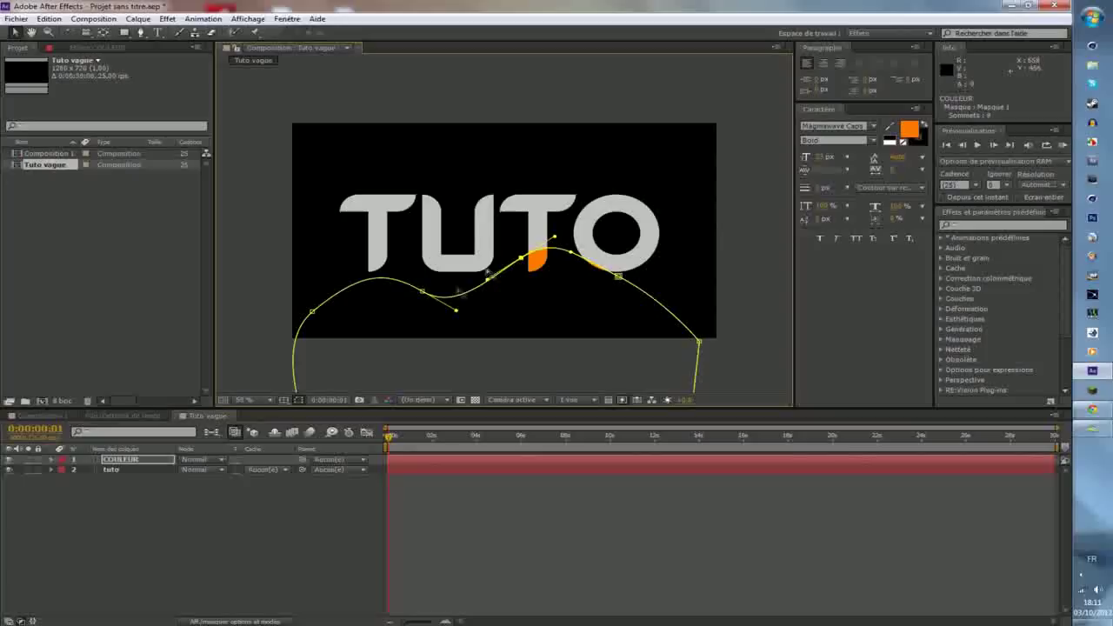
left_click_drag(424, 297, 390, 269)
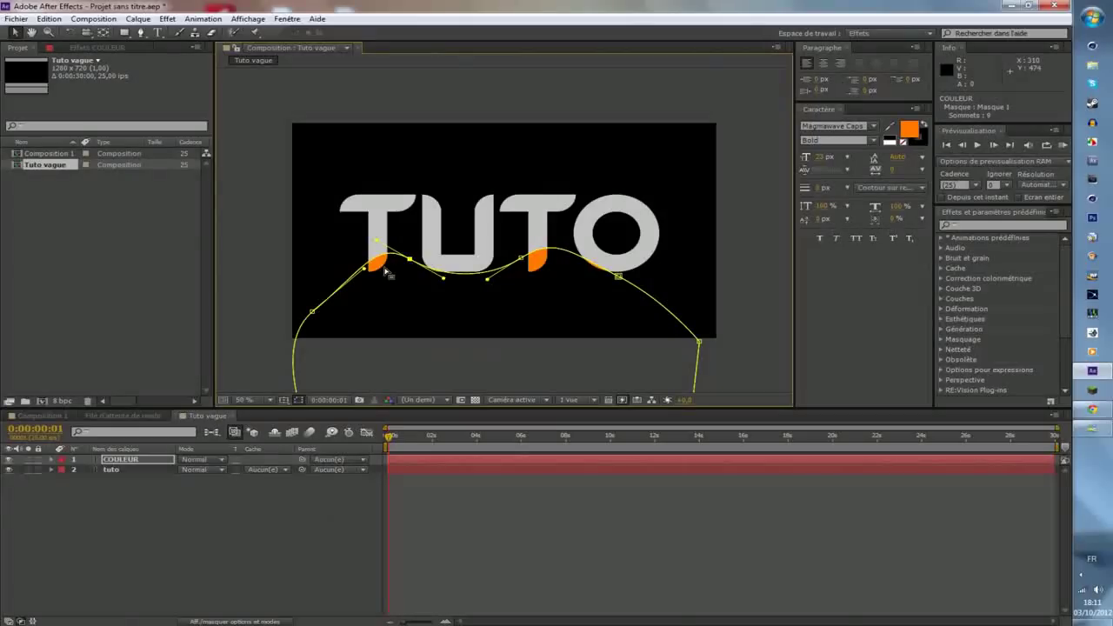
- At 0:00:00:02, raise the mask points at the second T and under the O slightly to vary the wave
key("Page_Down")
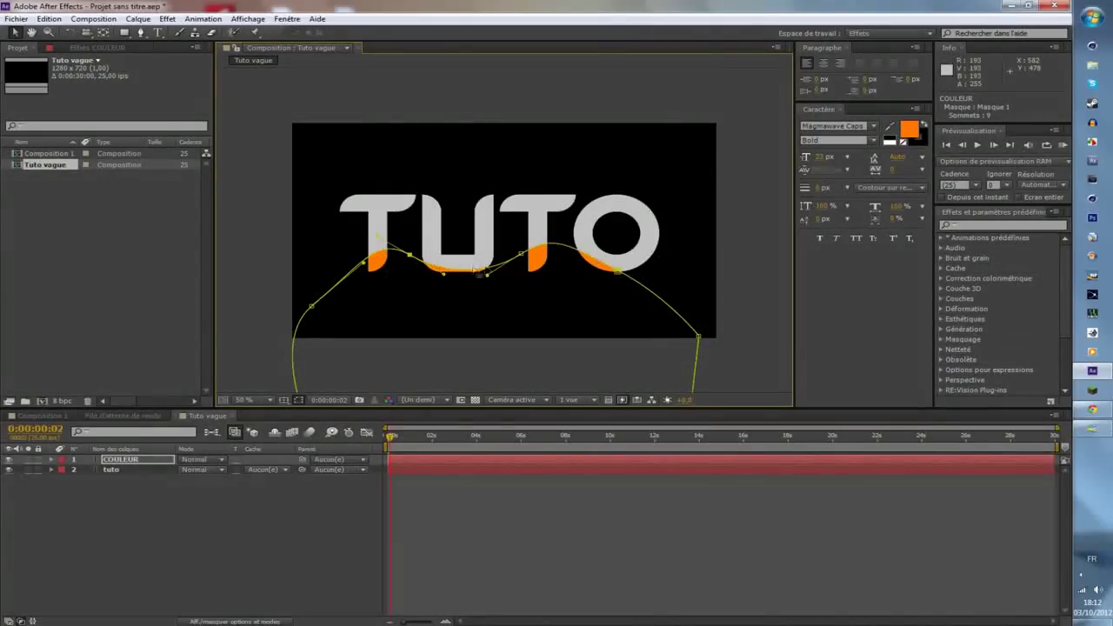
left_click_drag(521, 255, 523, 244)
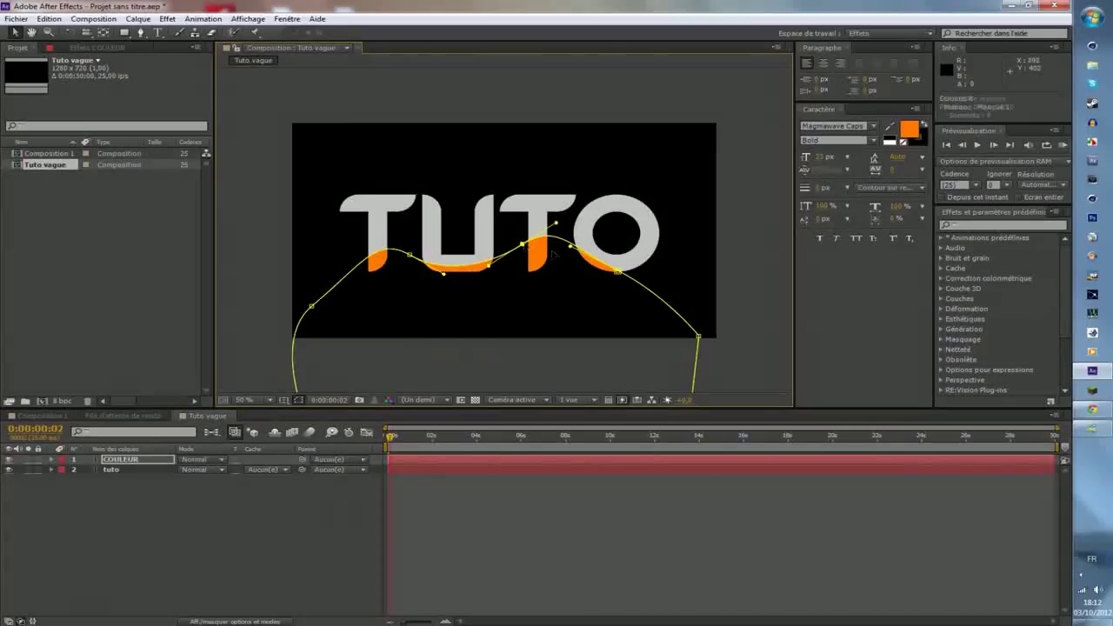
left_click_drag(617, 271, 624, 260)
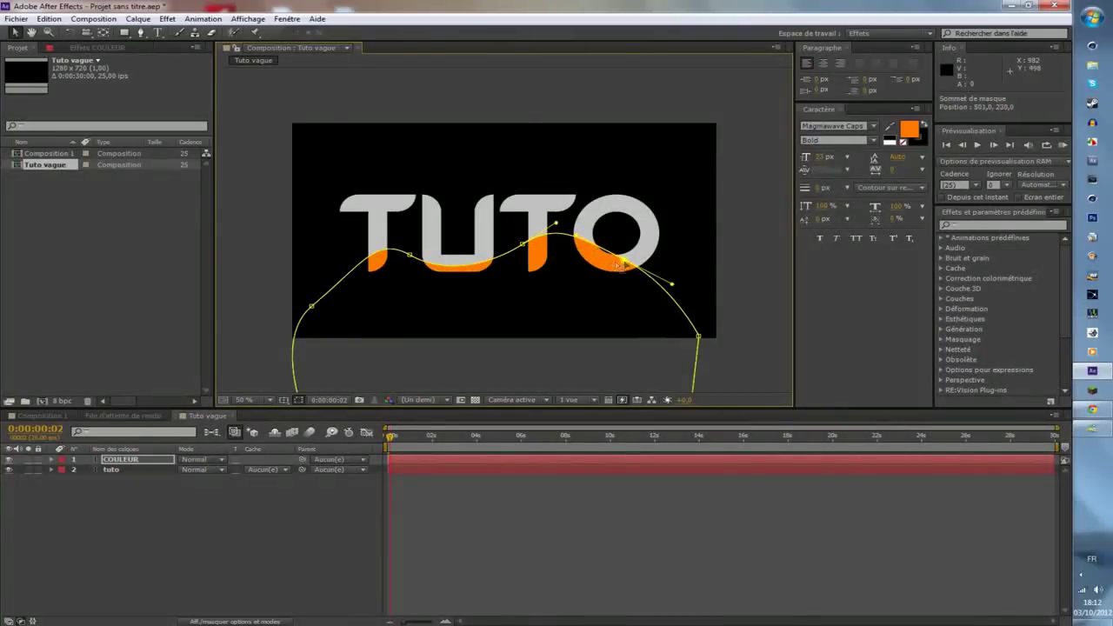
- Raise the mask point beside the first T at 0:00:00:02, and the wave points at both Ts and the O at 0:00:00:03
left_click_drag(311, 306, 308, 261)
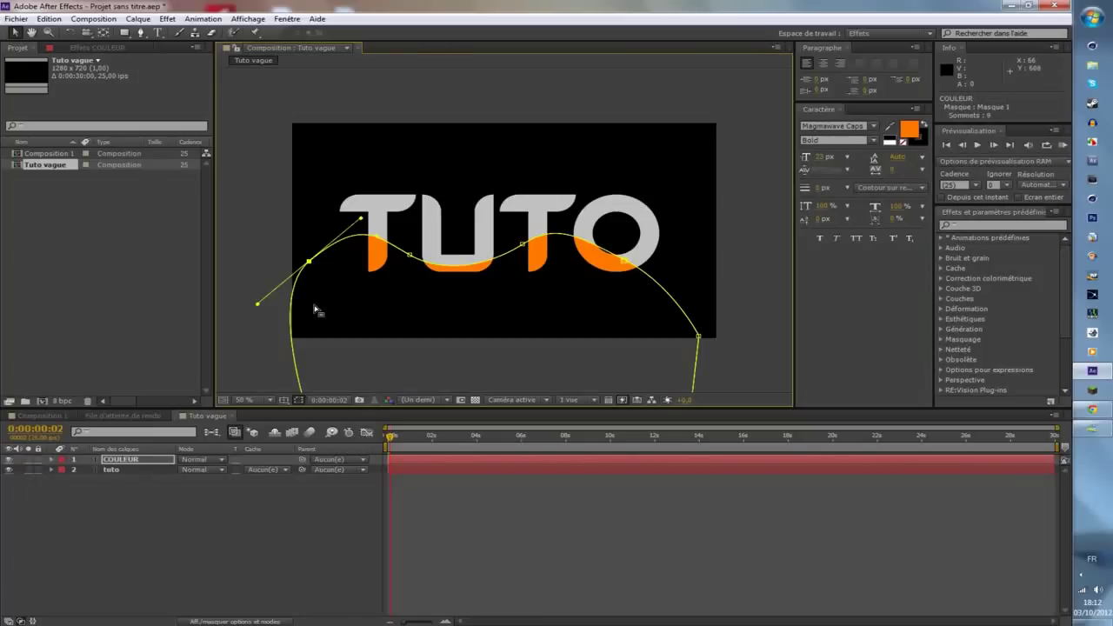
left_click_drag(410, 254, 414, 234)
left_click_drag(522, 240, 522, 235)
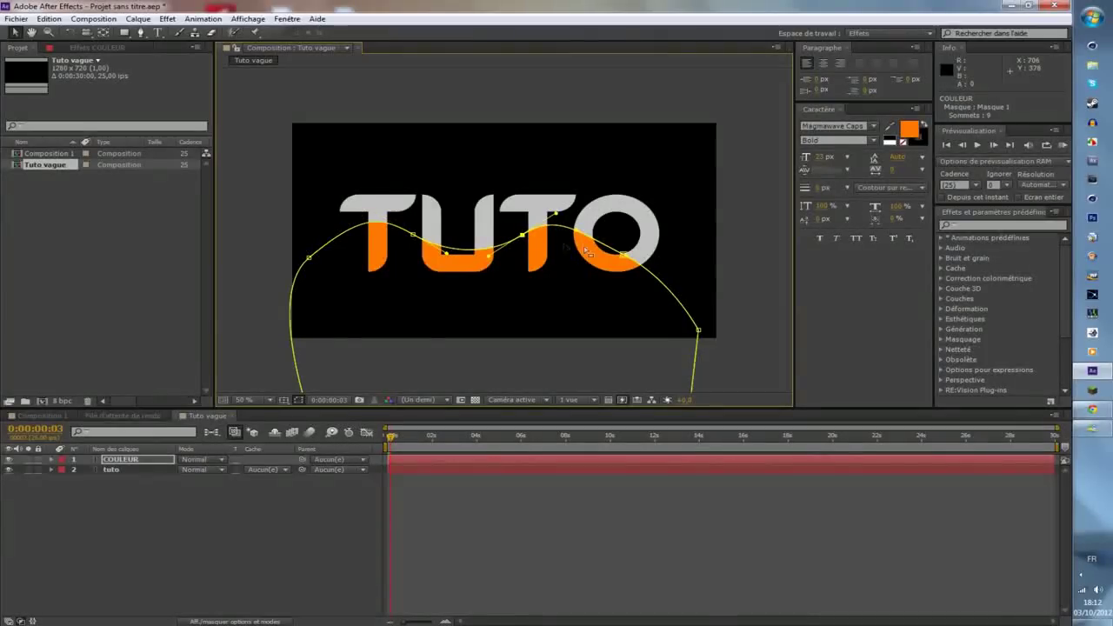
left_click_drag(624, 255, 625, 239)
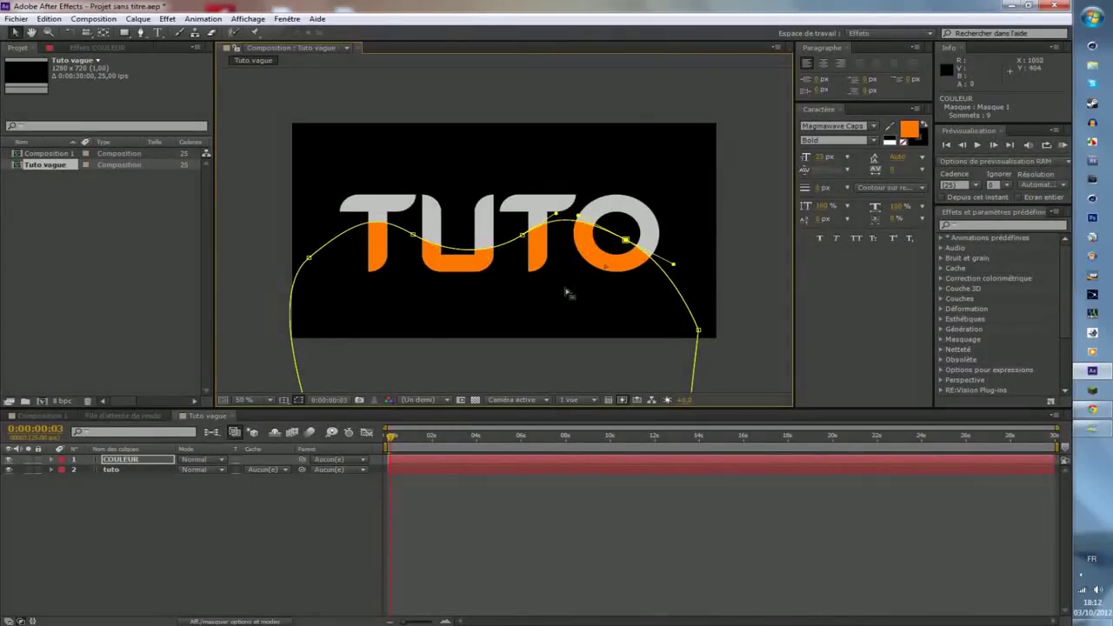
- At 0:00:00:04, raise the wave points beside the first T, at the second T and on the O further up the lettering
key("Page_Down")
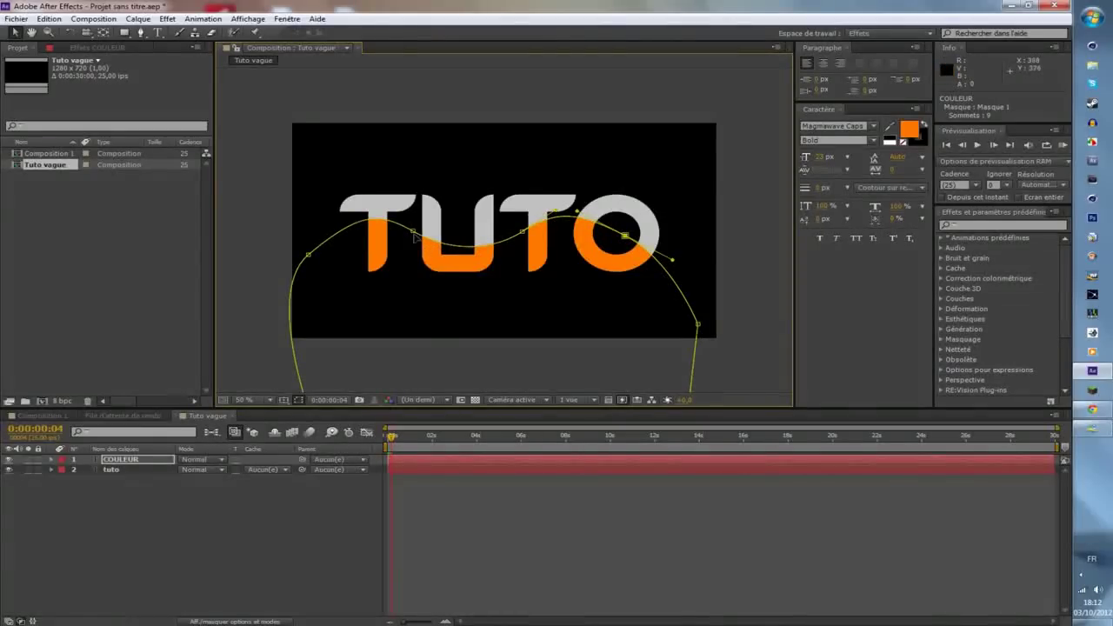
left_click_drag(413, 232, 410, 217)
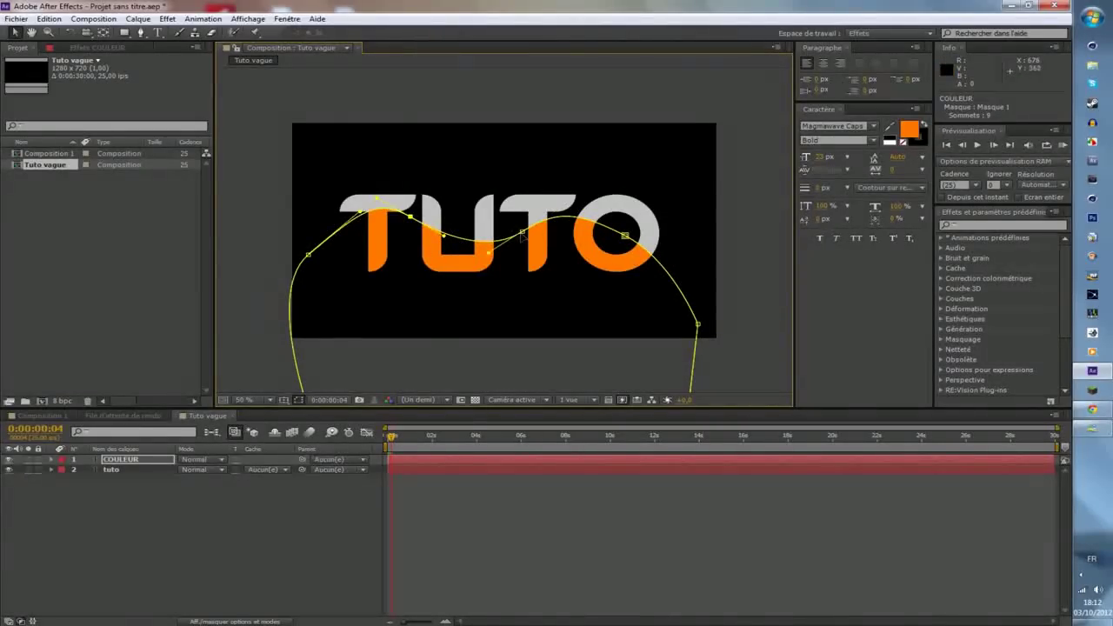
left_click_drag(523, 233, 521, 212)
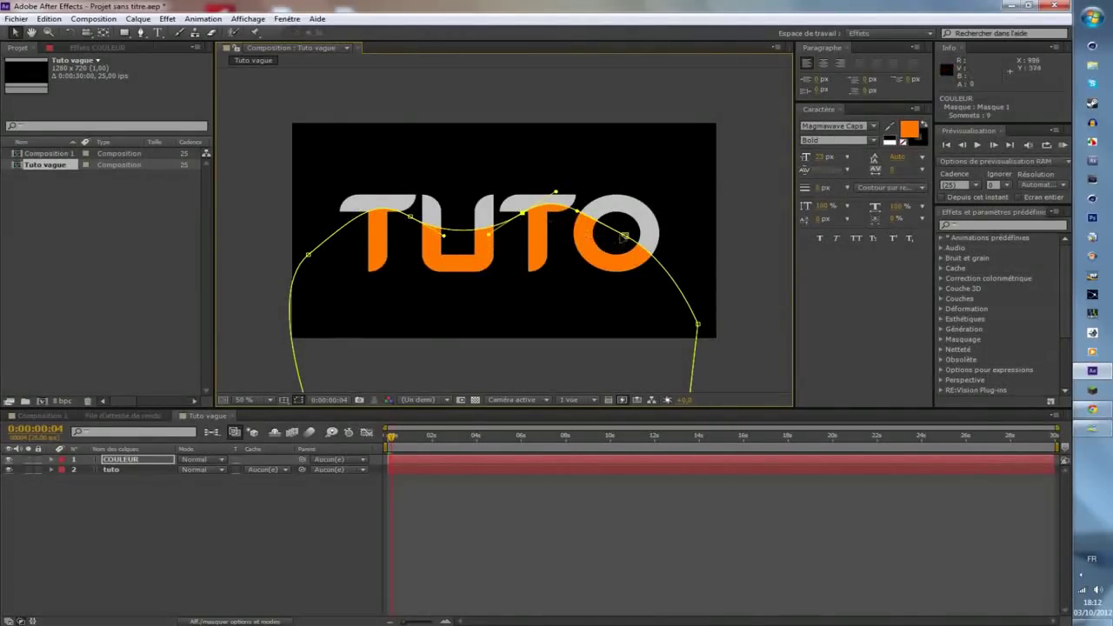
left_click_drag(625, 236, 627, 219)
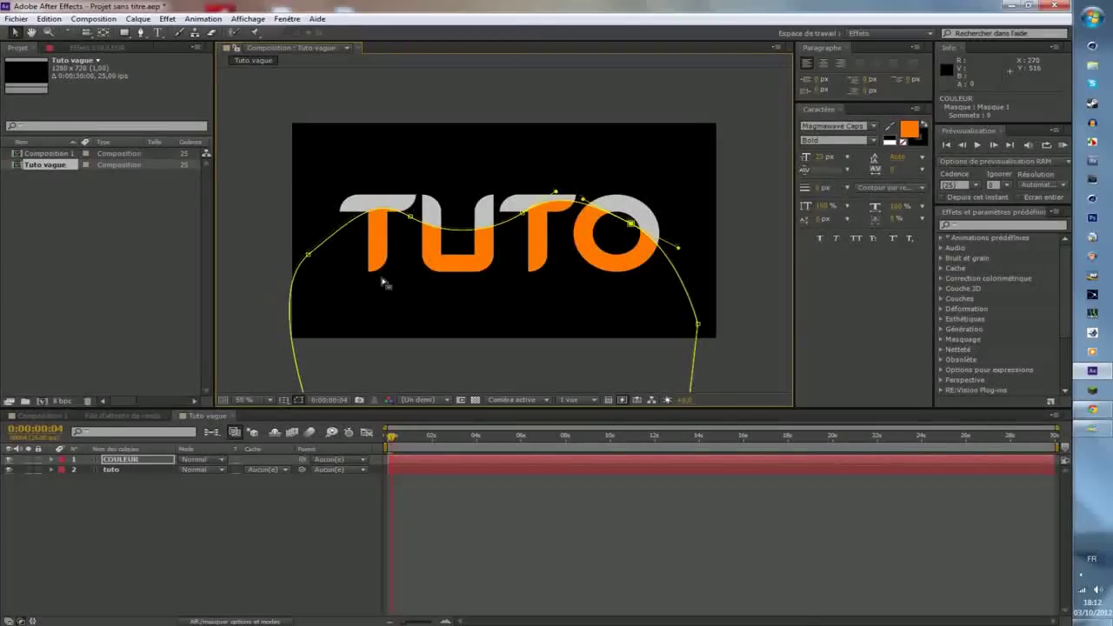
- Raise the mask points beside the first T and on the O at 0:00:00:05, and the second T's point at 0:00:00:06
key("Page_Down")
left_click_drag(410, 216, 408, 206)
left_click_drag(628, 222, 636, 210)
key("Page_Down")
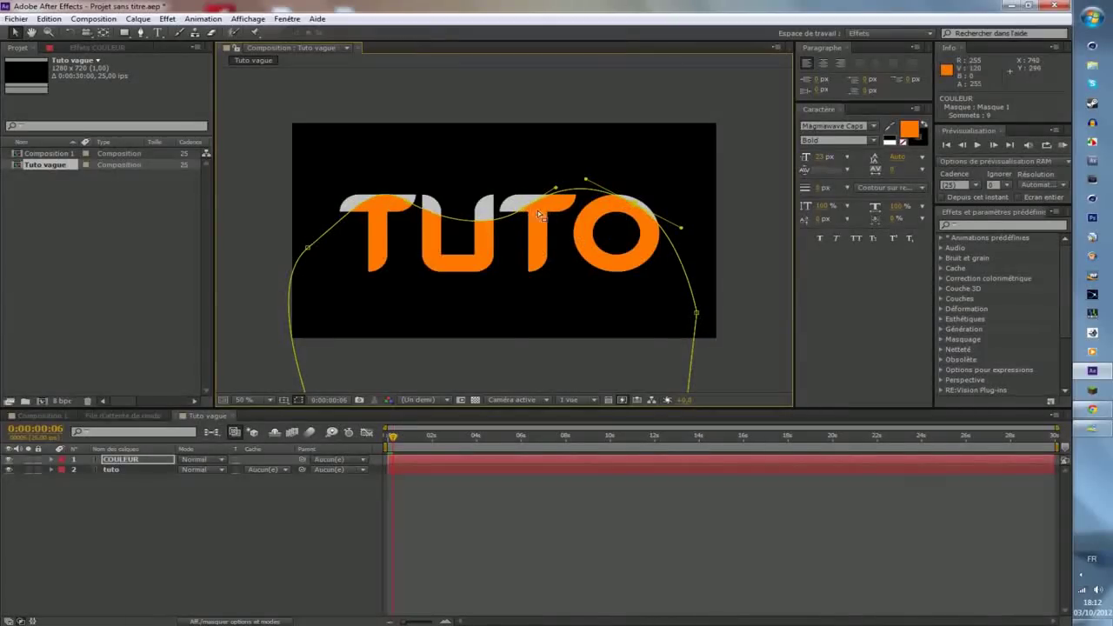
left_click_drag(522, 210, 518, 198)
- At 0:00:00:08, raise the mask points beside the first T and on the O to the lettering's upper edge
key("Page_Down")
key("Page_Down")
left_click_drag(405, 203, 409, 206)
key("Page_Down")
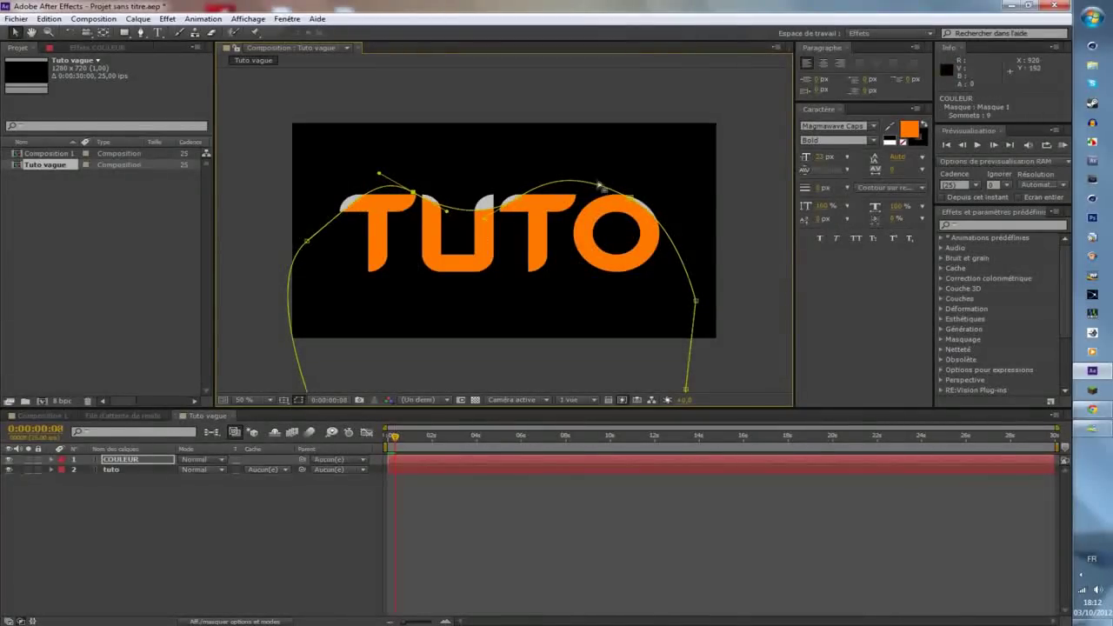
left_click_drag(631, 200, 633, 192)
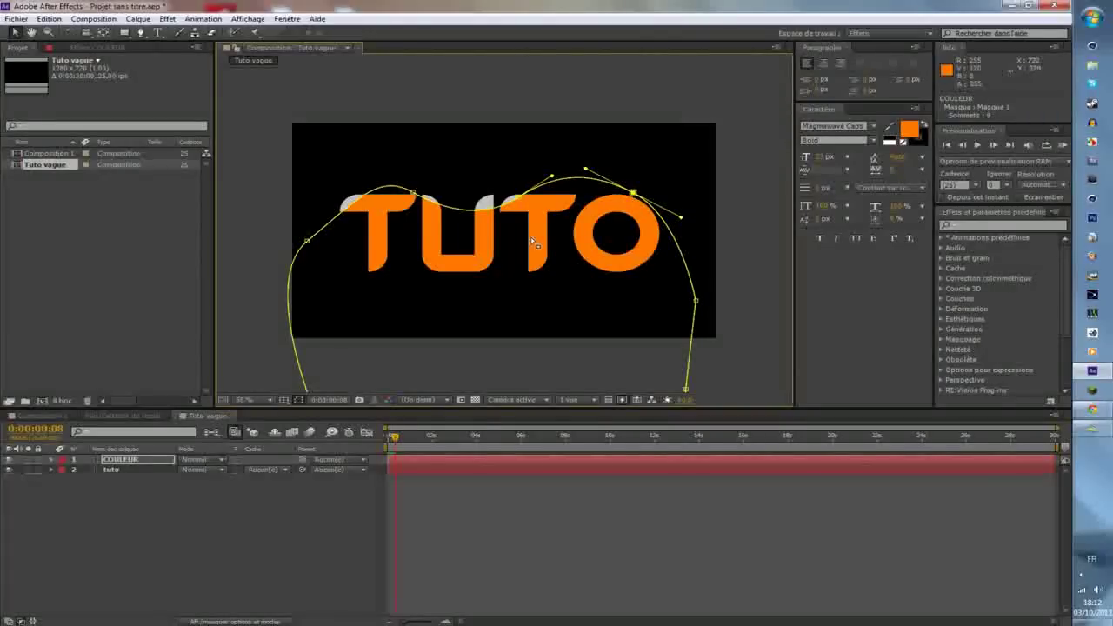
- From 0:00:00:09 to 0:00:00:11, move the leftmost wave point outward and up, and raise the points at the second T and first T
key("Page_Down")
left_click_drag(306, 237, 296, 228)
key("Page_Down")
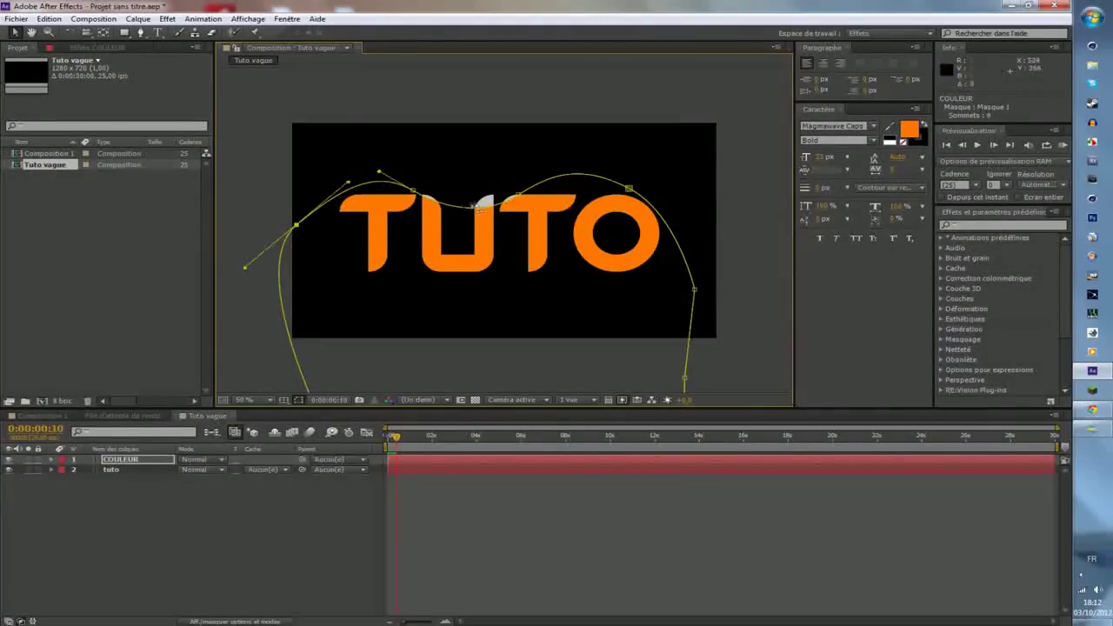
left_click_drag(519, 196, 513, 179)
key("Page_Down")
left_click_drag(415, 184, 418, 177)
- Preview the wave fill animation from the start of the composition and deselect the COULEUR layer
key("space")
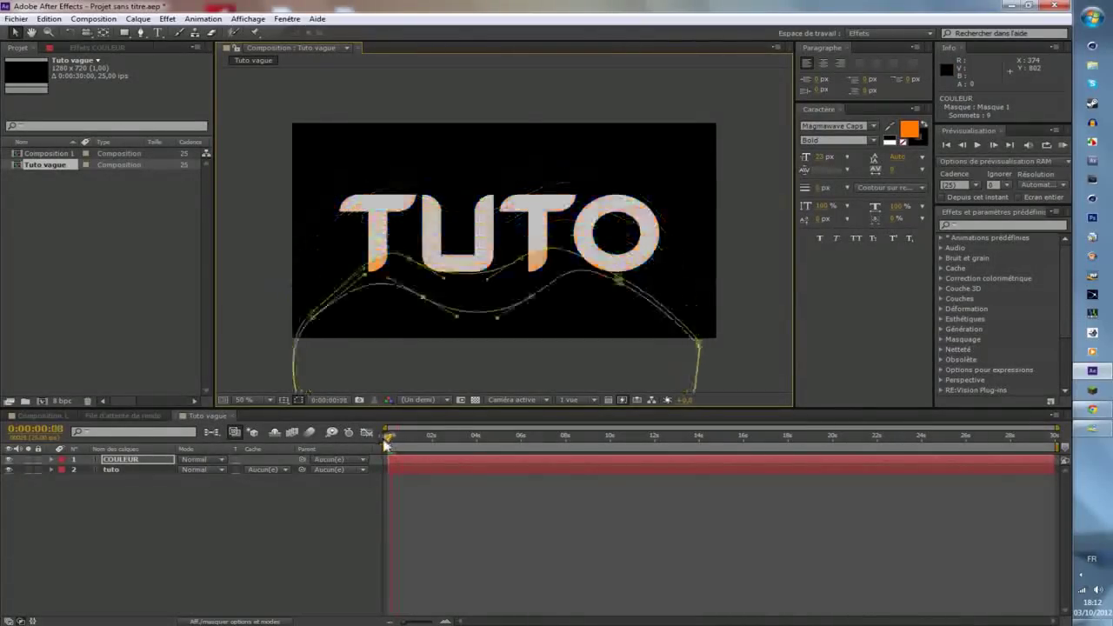
left_click(365, 510)
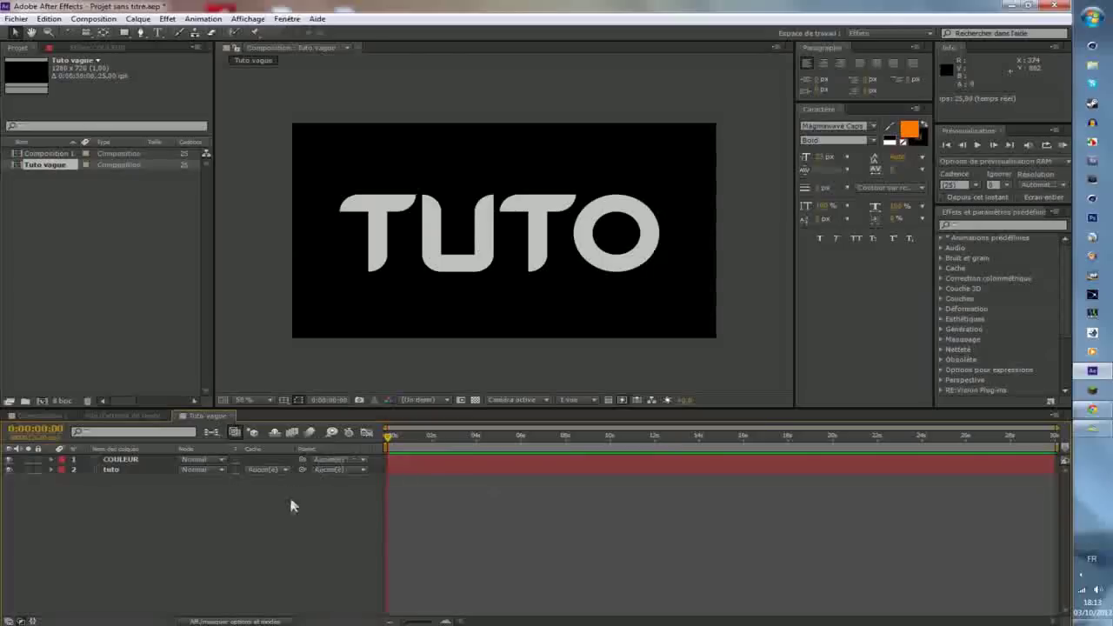
left_click_drag(257, 504, 327, 555)
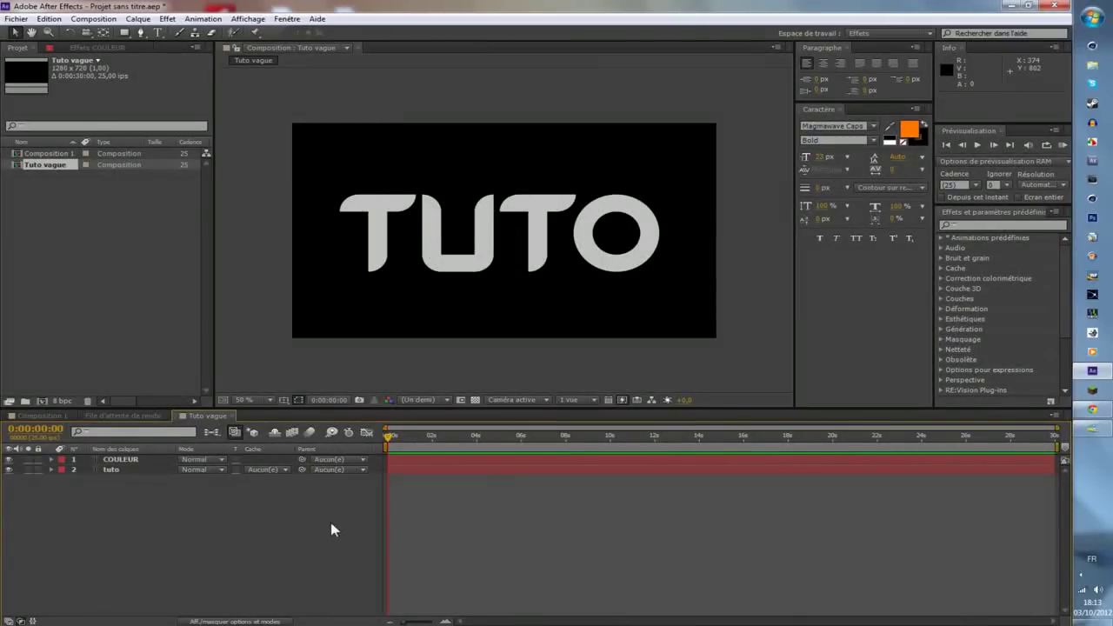